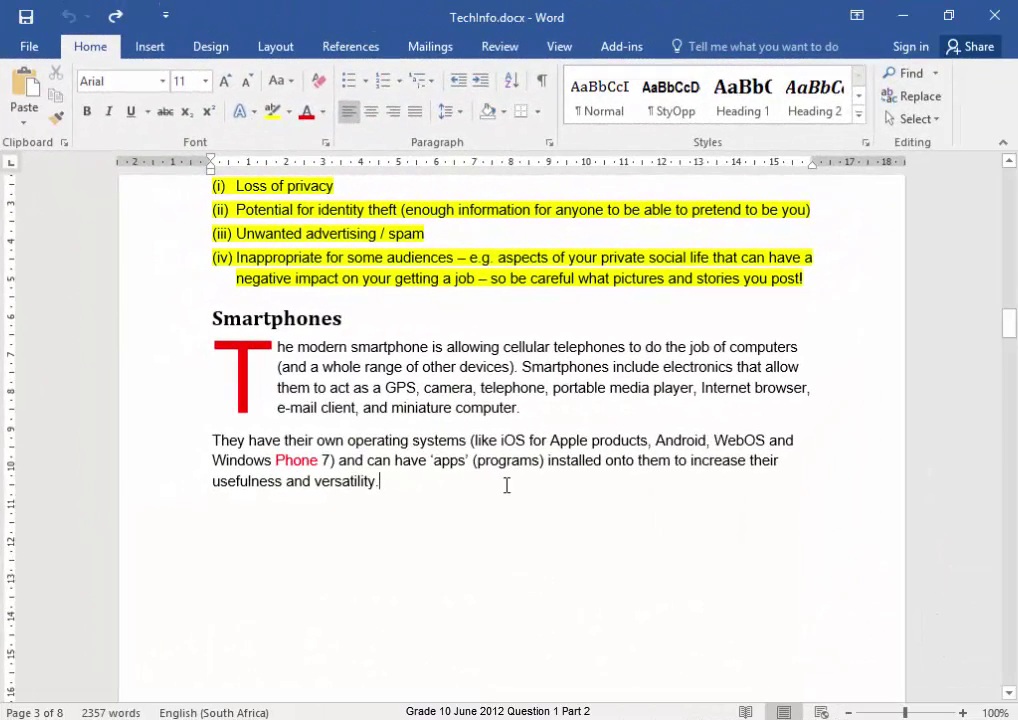
- Insert a Simple Text Box after 'versatility.' and drag it to the right of the Smartphones paragraph
{"action": "left_click", "coordinate": [507, 485]}
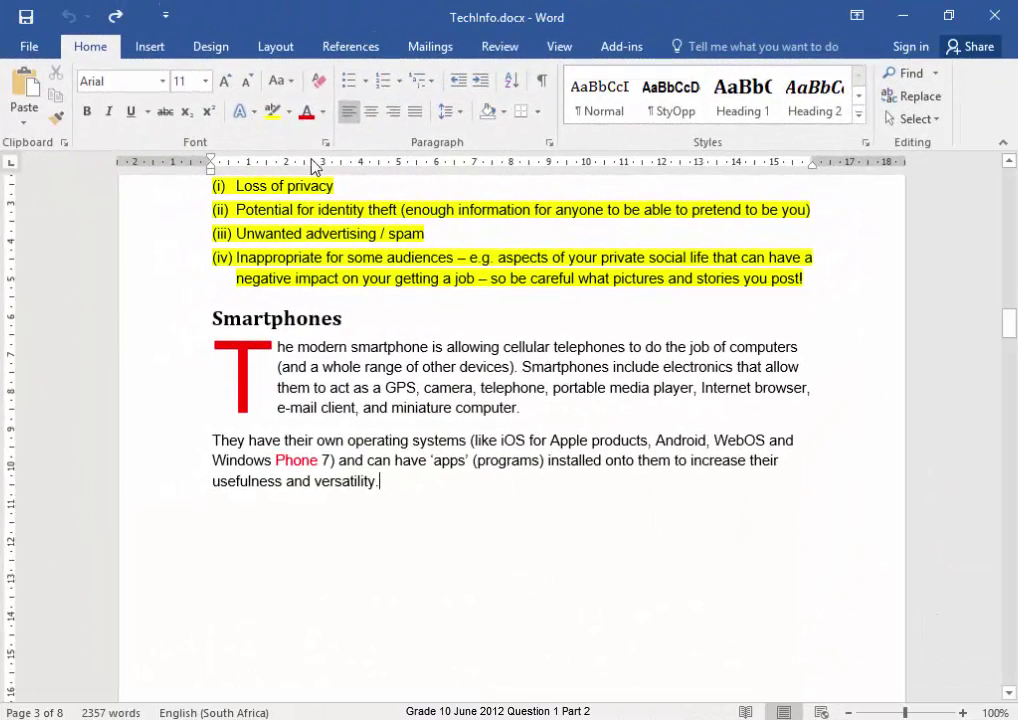
{"action": "left_click", "coordinate": [145, 48]}
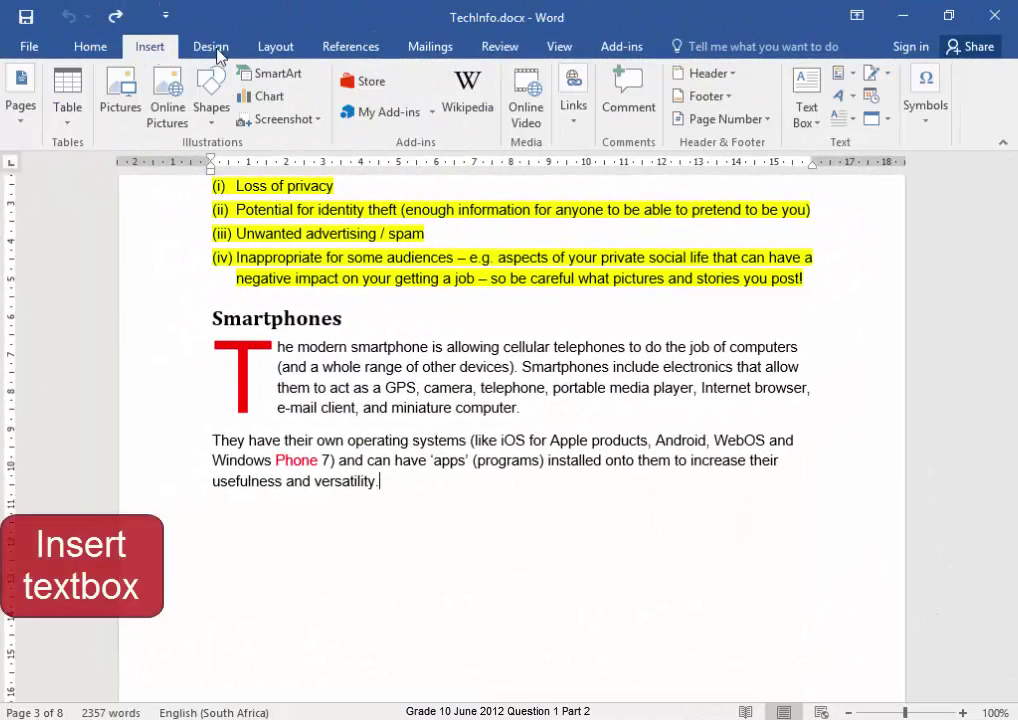
{"action": "left_click", "coordinate": [803, 133]}
{"action": "left_click", "coordinate": [663, 245]}
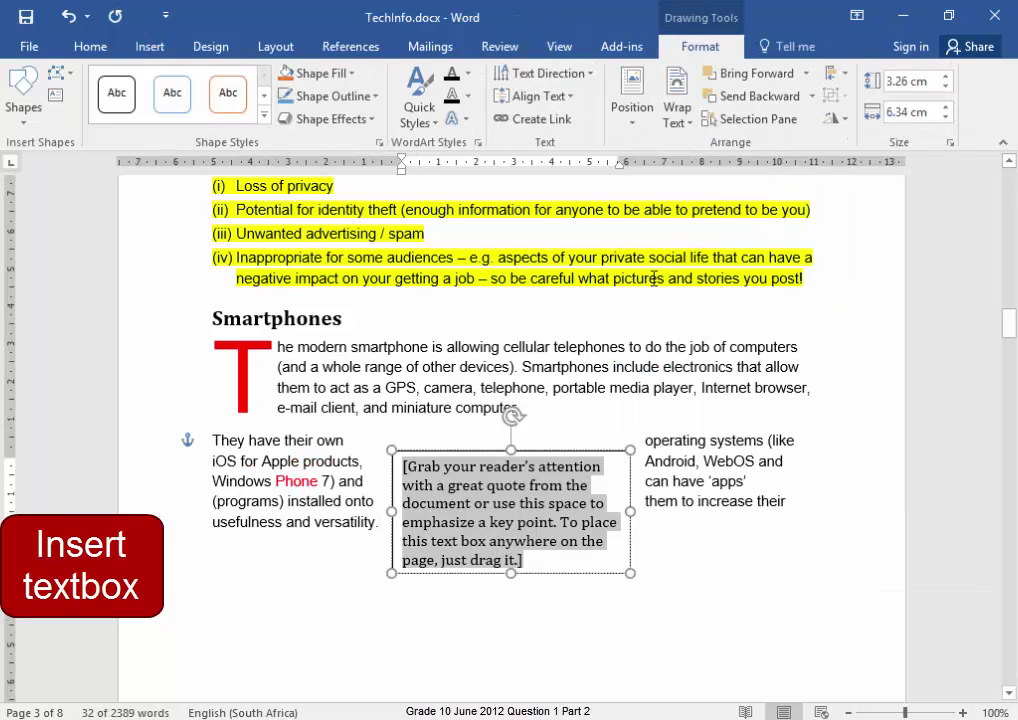
{"action": "left_click_drag", "start_coordinate": [570, 575], "coordinate": [752, 554]}
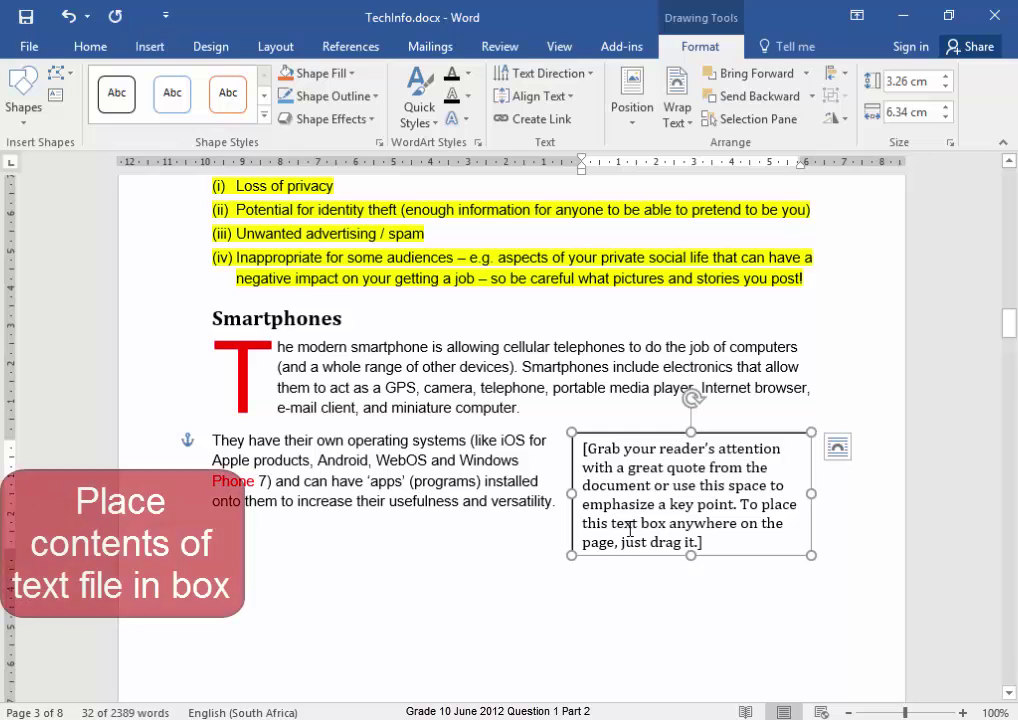
- Switch to File Explorer and open Apps.txt from the 10 June 2012 DataTech folder in Notepad
{"action": "key", "text": "alt+Tab"}
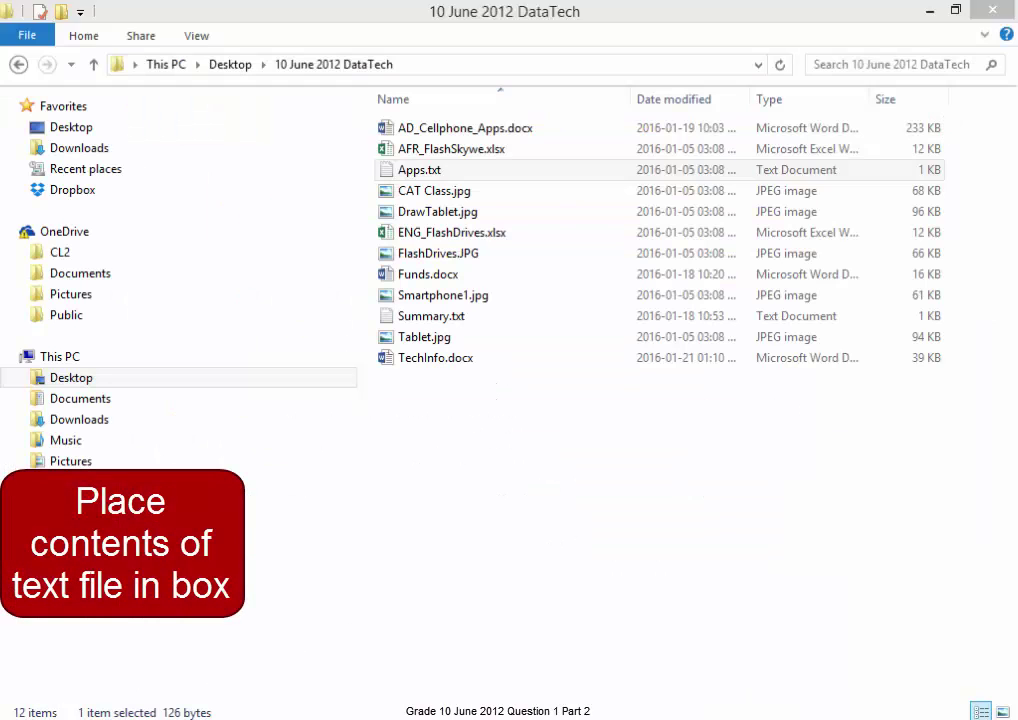
{"action": "double_click", "coordinate": [433, 176]}
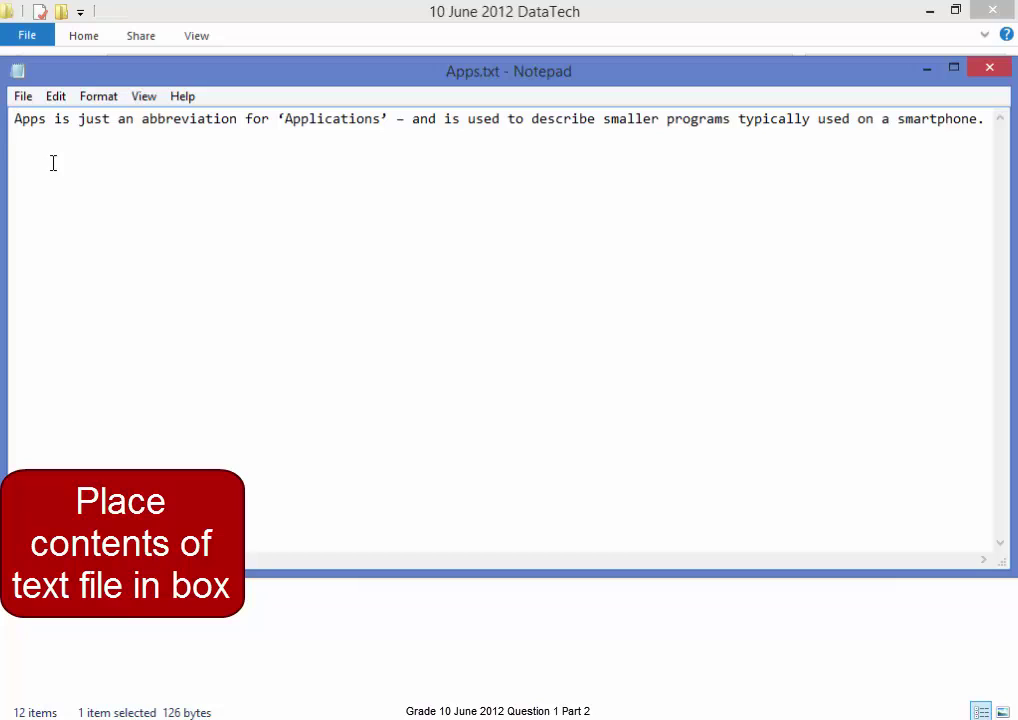
- Copy all of the Apps.txt text in Notepad and return to TechInfo.docx in Word
{"action": "key", "text": "ctrl+a"}
{"action": "key", "text": "ctrl+c"}
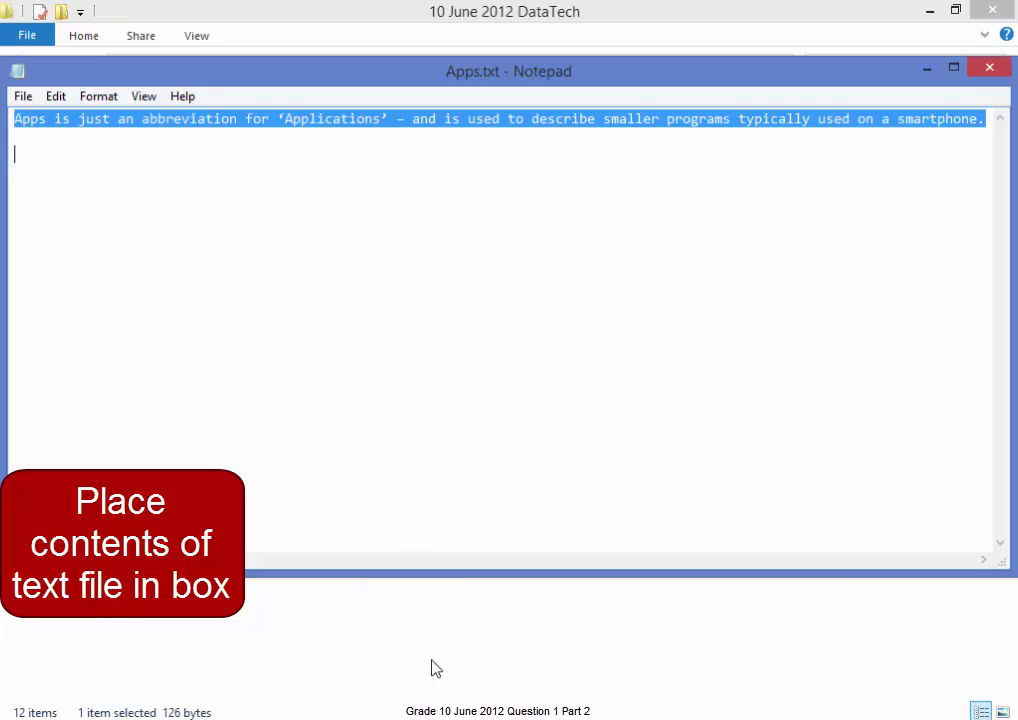
{"action": "key", "text": "alt+Tab"}
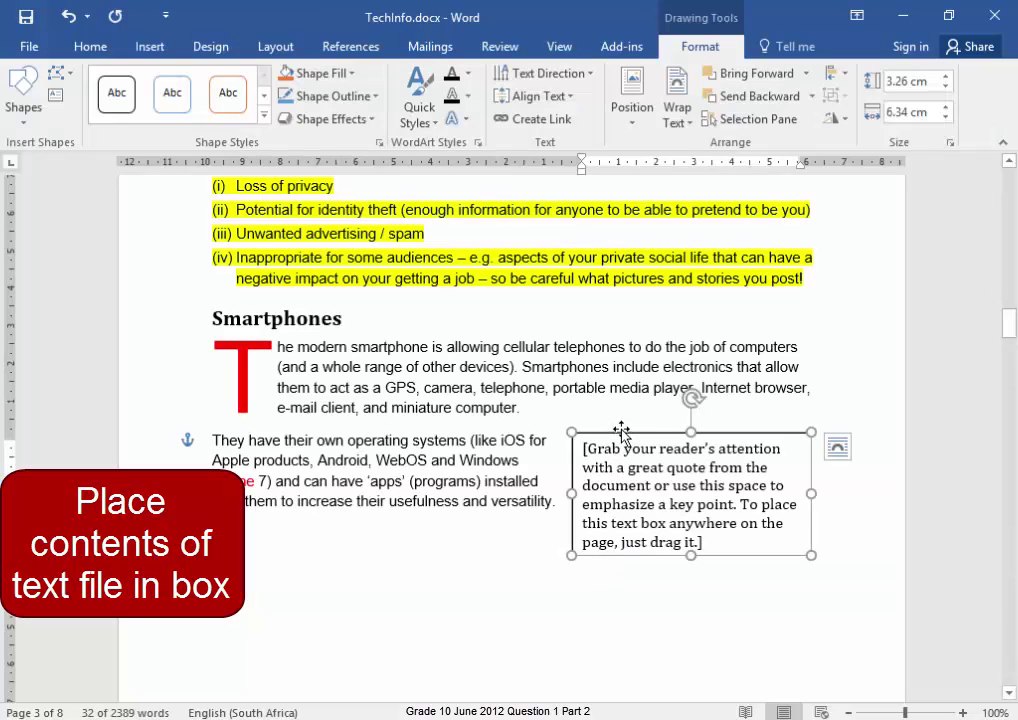
- Paste the Apps text over the text box placeholder and remove the trailing empty line
{"action": "key", "text": "ctrl+v"}
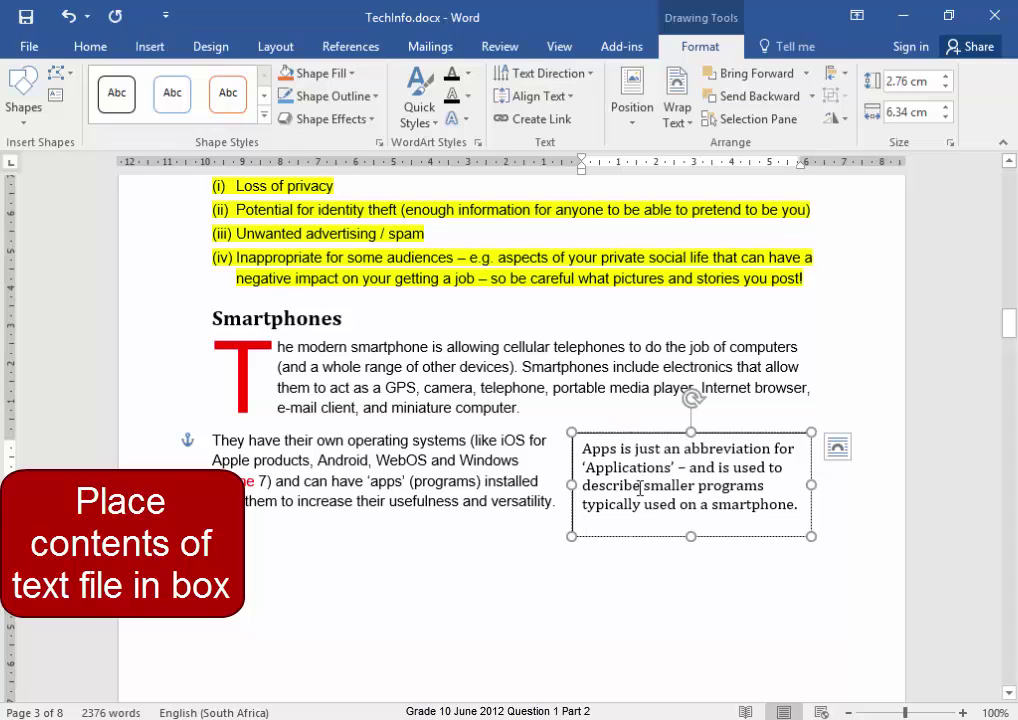
{"action": "key", "text": "BackSpace"}
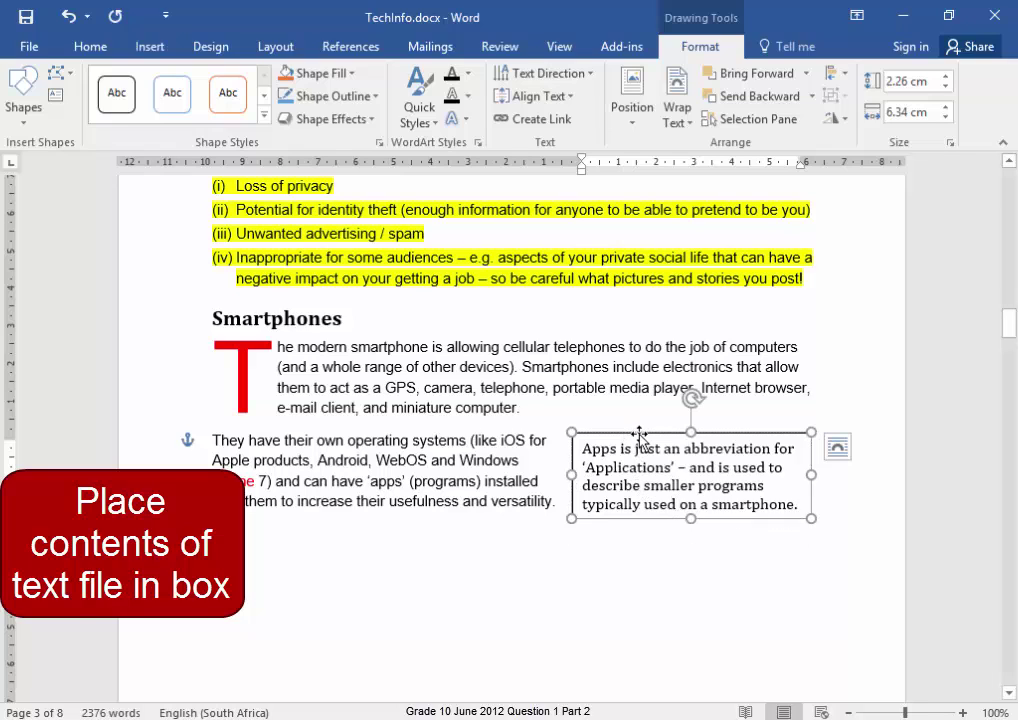
{"action": "left_click", "coordinate": [639, 432]}
- Set the text box text to Arial size 10 and narrow the box from its left edge
{"action": "left_click", "coordinate": [100, 50]}
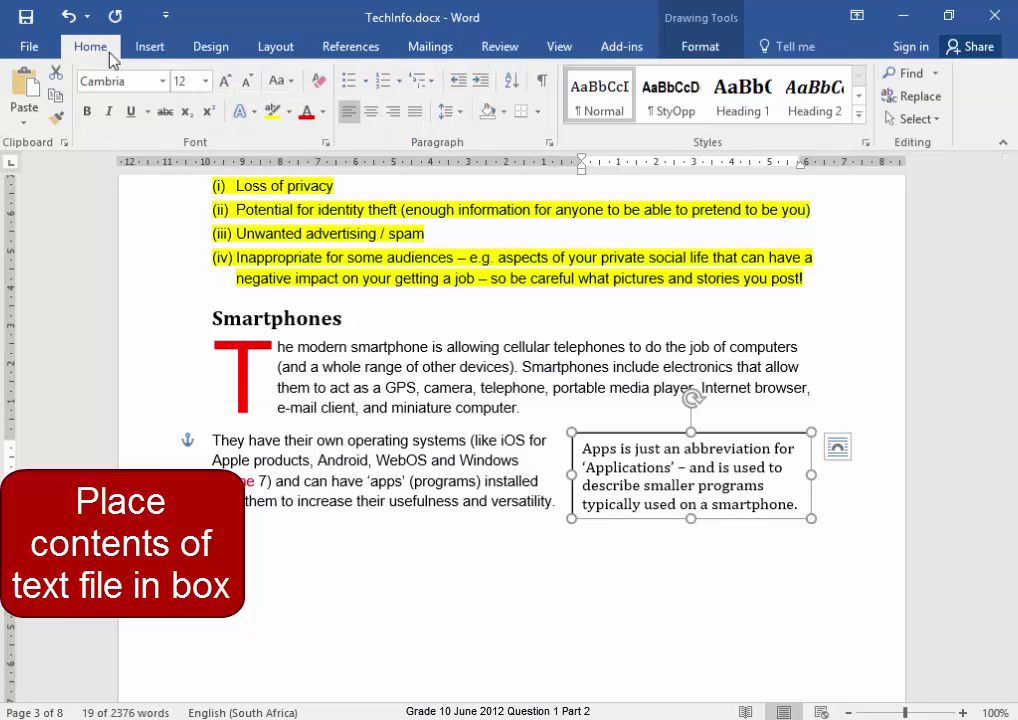
{"action": "left_click", "coordinate": [164, 86]}
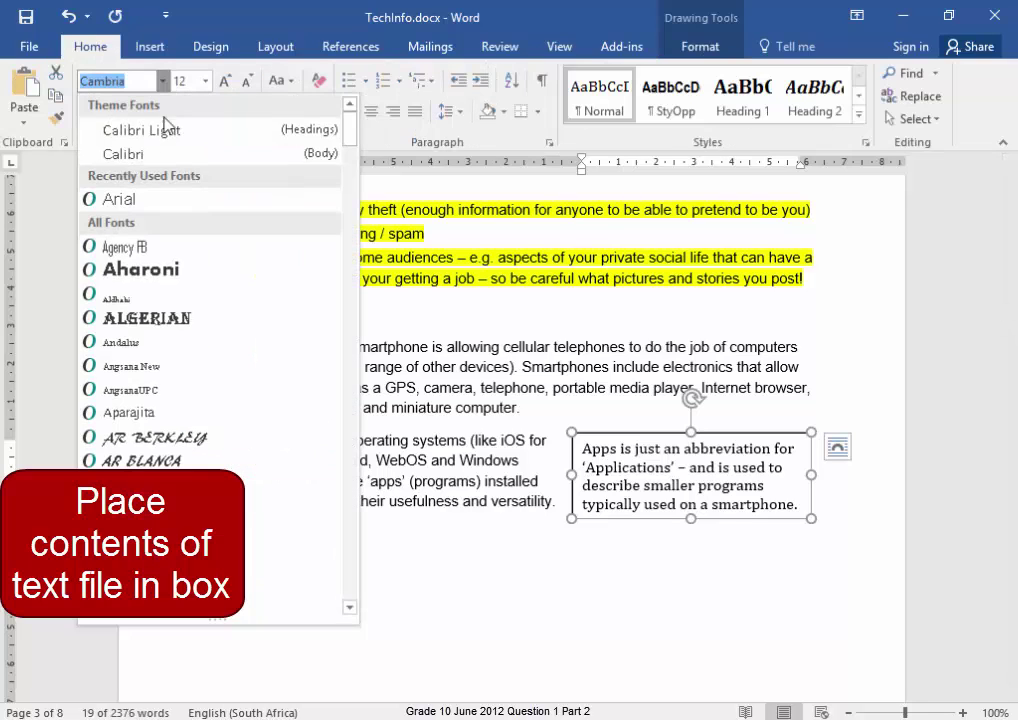
{"action": "left_click", "coordinate": [159, 198]}
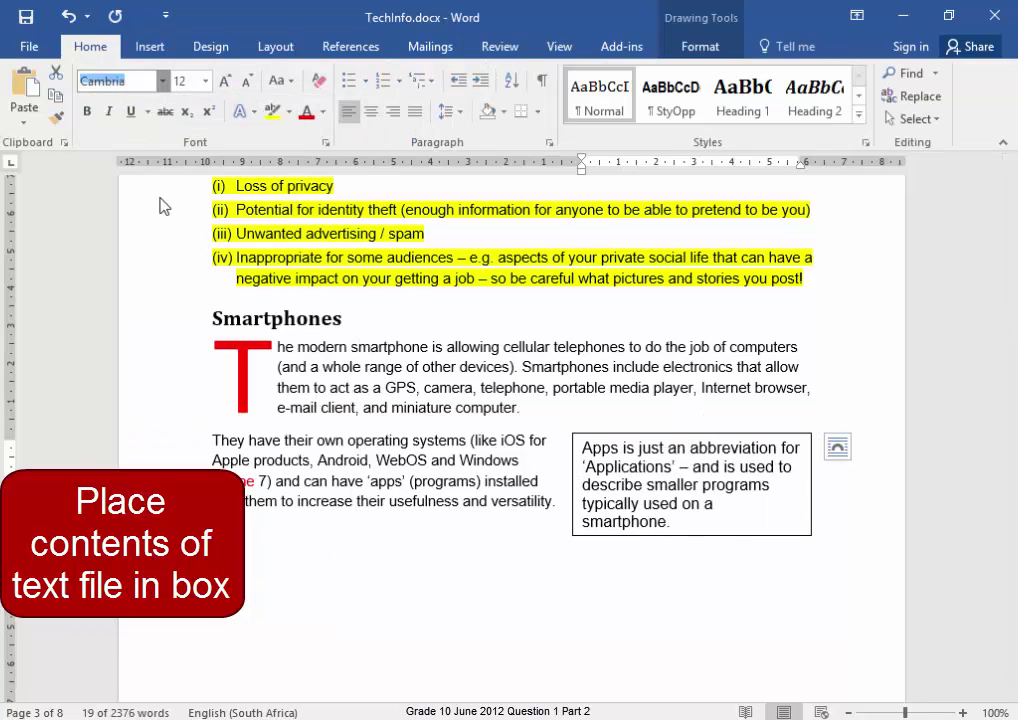
{"action": "left_click", "coordinate": [205, 81]}
{"action": "left_click", "coordinate": [194, 143]}
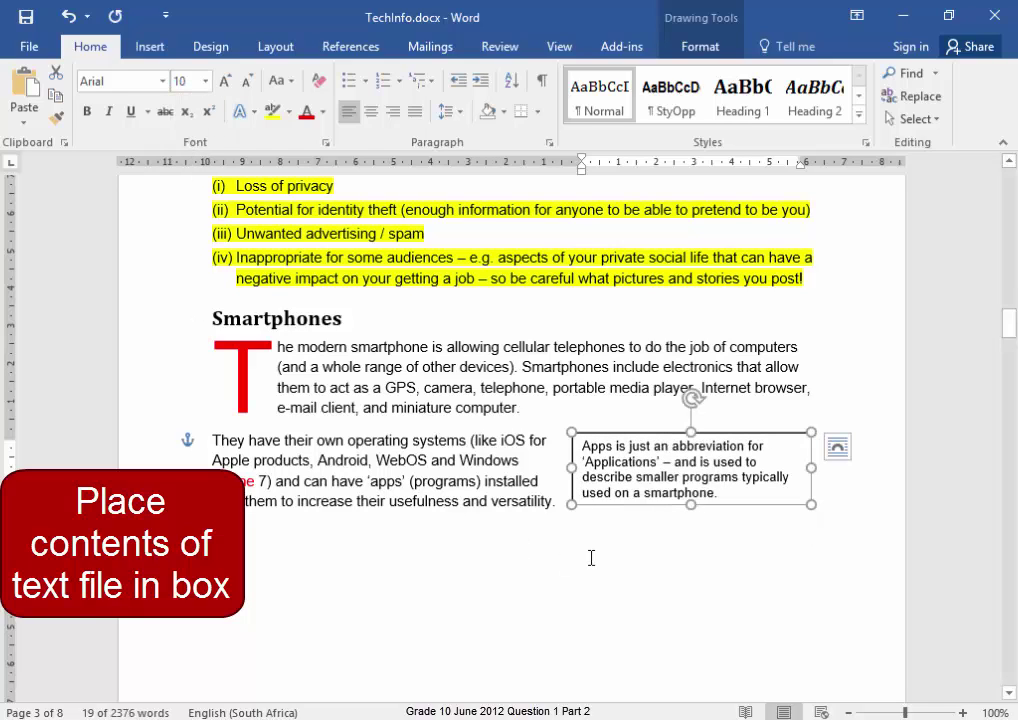
{"action": "mouse_move", "coordinate": [572, 467]}
{"action": "left_mouse_down"}
{"action": "mouse_move", "coordinate": [609, 509]}
{"action": "mouse_move", "coordinate": [593, 466]}
{"action": "left_mouse_up"}
{"action": "left_click", "coordinate": [629, 554]}
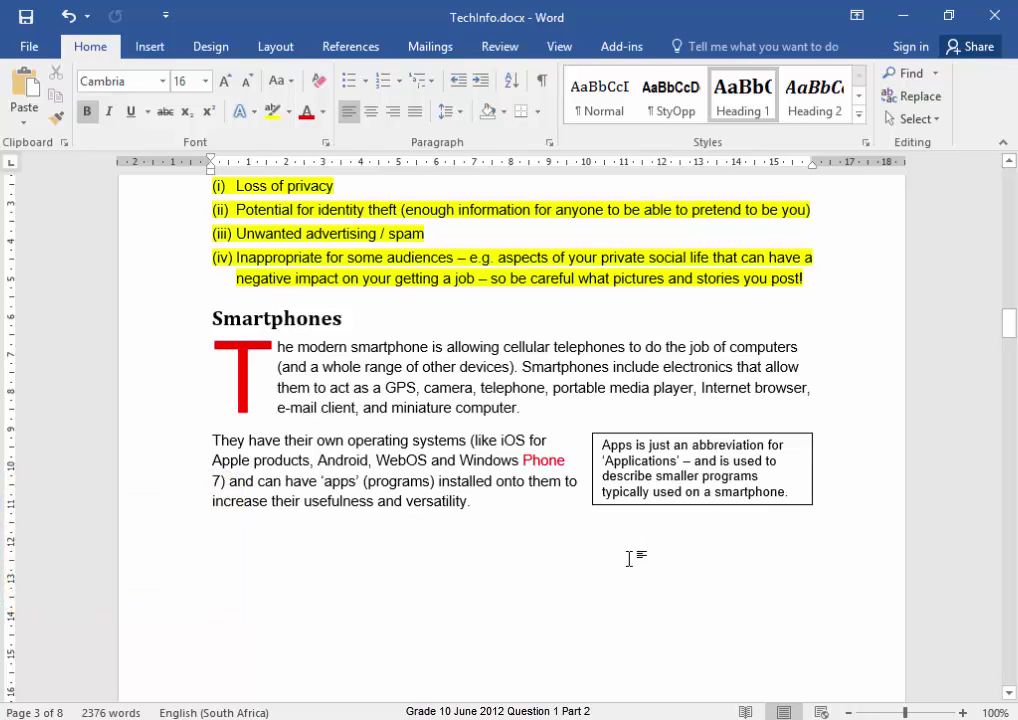
- Scroll to page 7's E-scamming / Phishing heading and click into its first paragraph
{"action": "scroll", "coordinate": [629, 563], "scroll_direction": "down", "scroll_amount": 6}
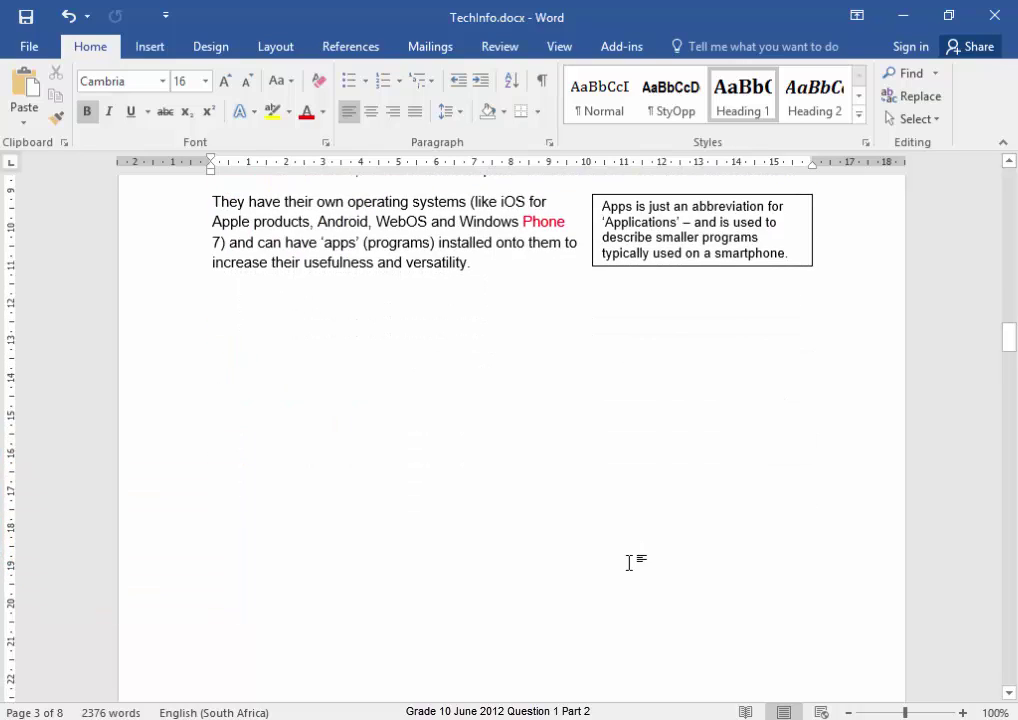
{"action": "scroll", "coordinate": [629, 573], "scroll_direction": "down", "scroll_amount": 8}
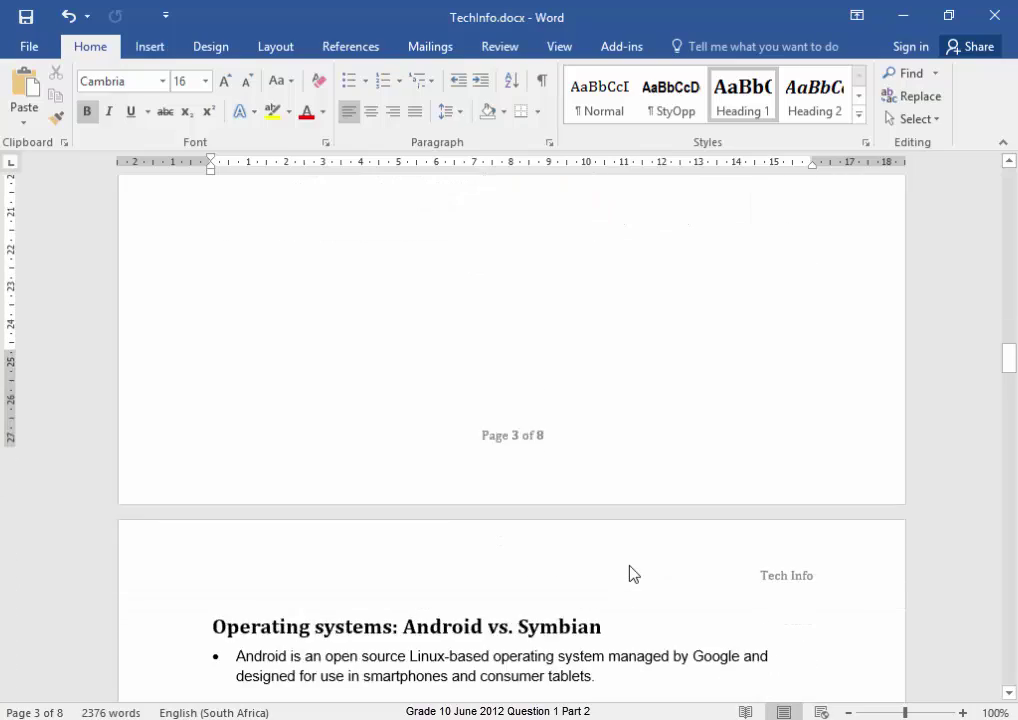
{"action": "scroll", "coordinate": [630, 566], "scroll_direction": "down", "scroll_amount": 10}
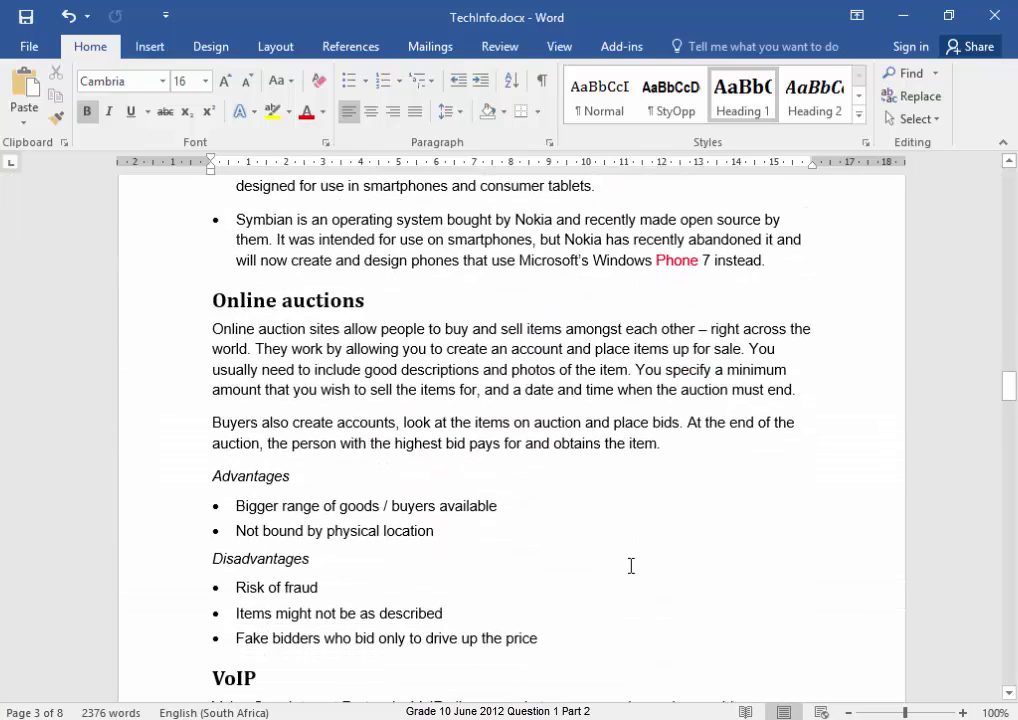
{"action": "scroll", "coordinate": [632, 573], "scroll_direction": "down", "scroll_amount": 15}
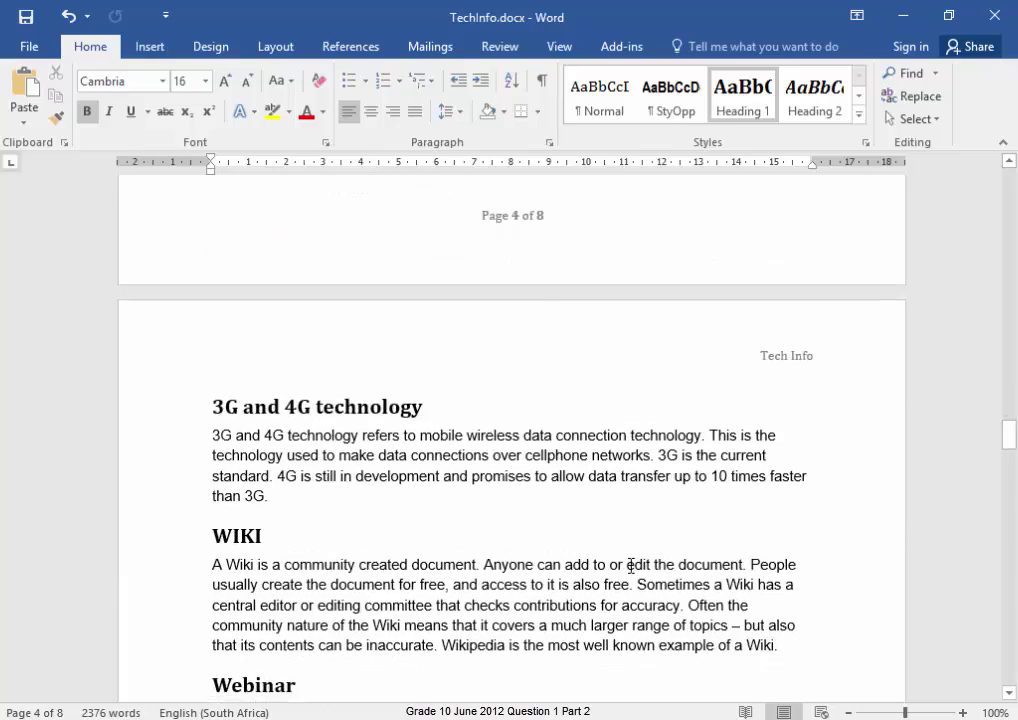
{"action": "scroll", "coordinate": [631, 566], "scroll_direction": "down", "scroll_amount": 15}
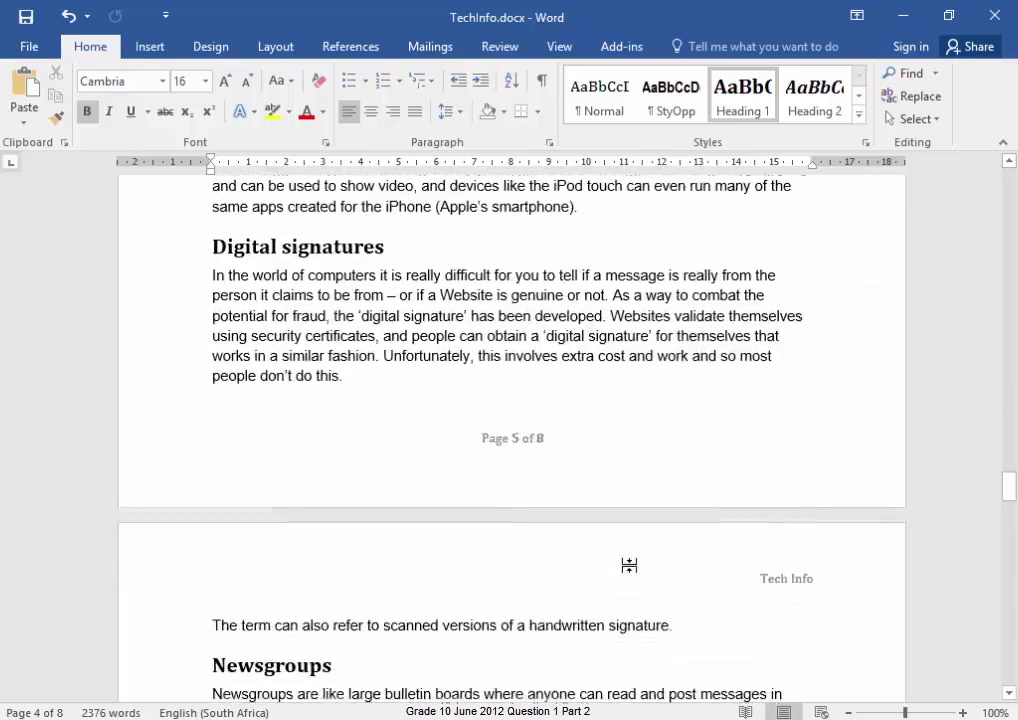
{"action": "scroll", "coordinate": [631, 566], "scroll_direction": "down", "scroll_amount": 15}
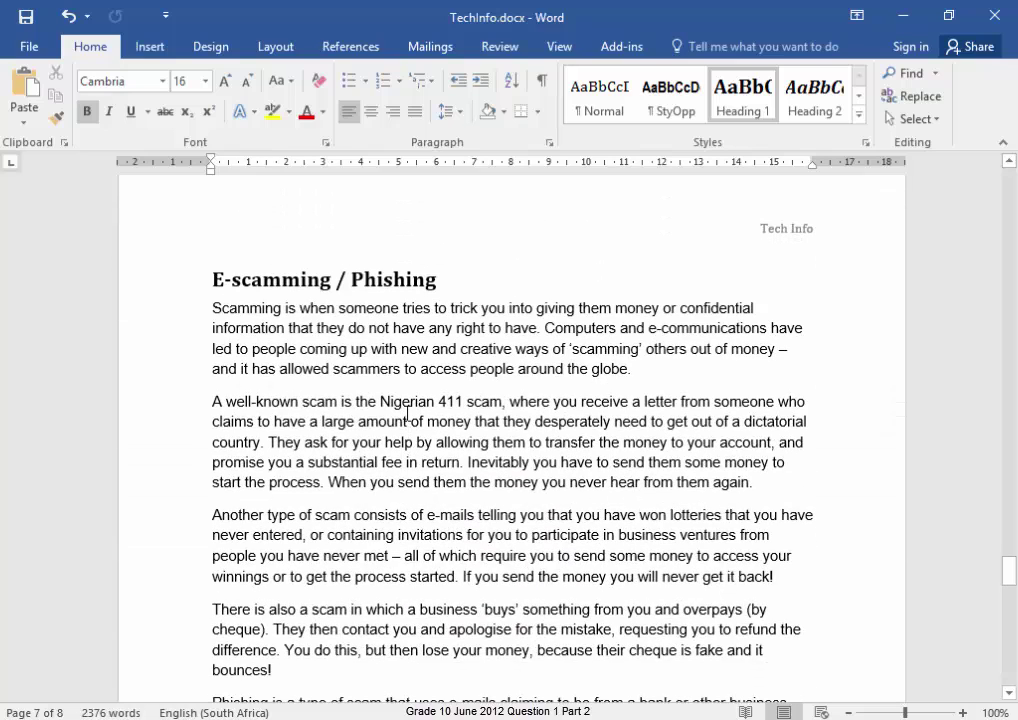
{"action": "left_click", "coordinate": [425, 347]}
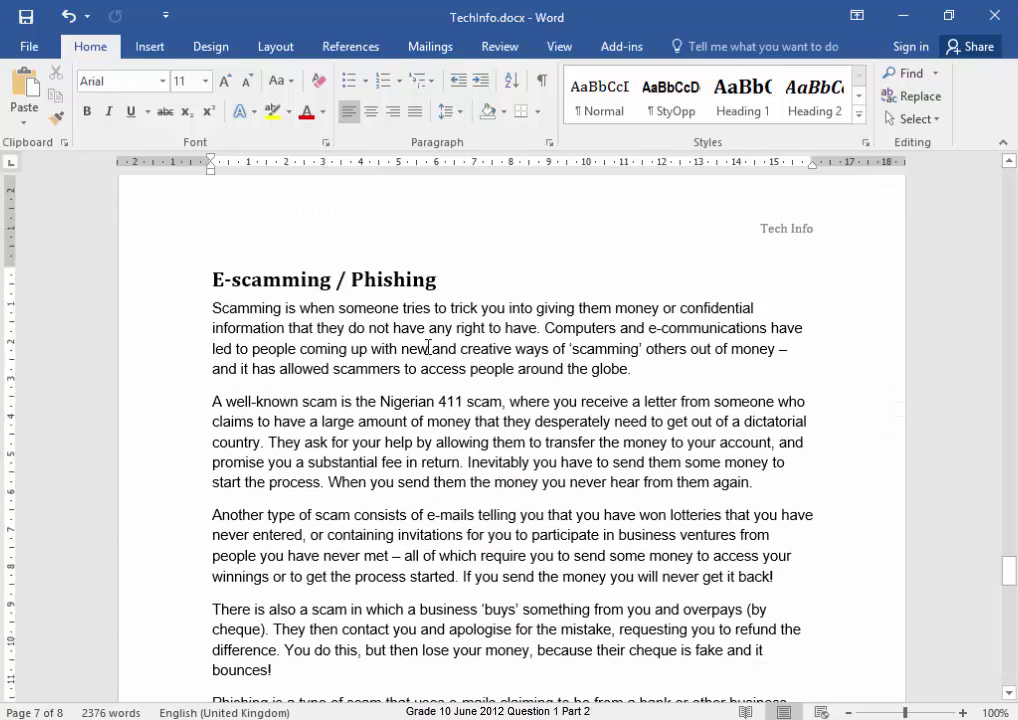
- In the Paragraph dialog, set left and right indents to 1.5 cm, 1.5 line spacing and 12 pt after
{"action": "left_click", "coordinate": [549, 146]}
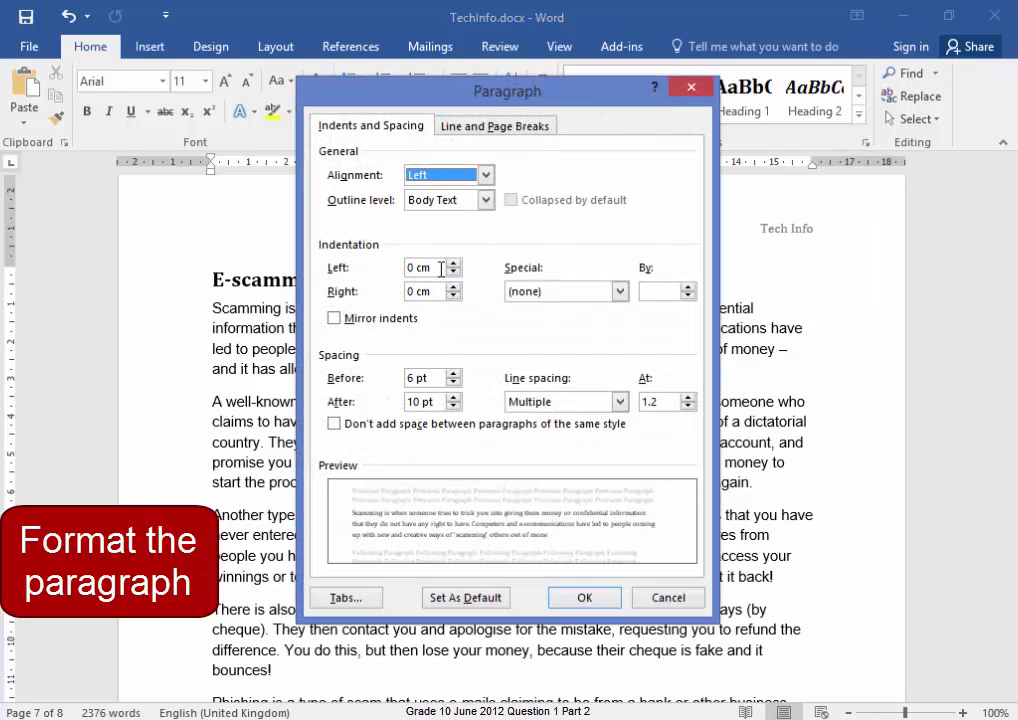
{"action": "left_click_drag", "start_coordinate": [436, 268], "coordinate": [362, 268]}
{"action": "type", "text": "1.5"}
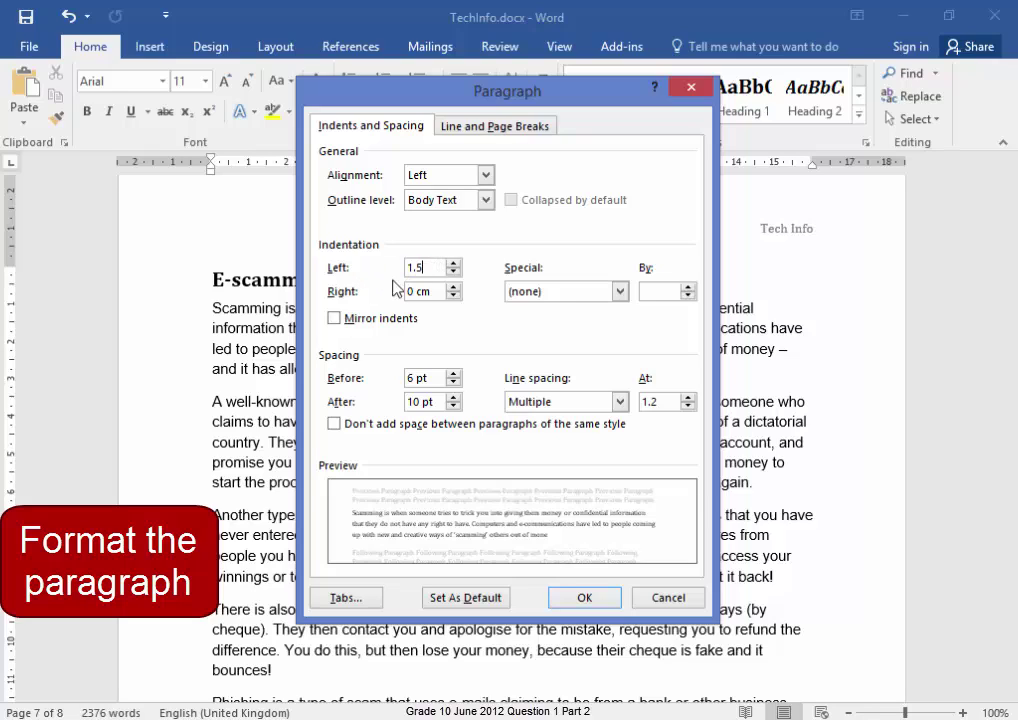
{"action": "left_click_drag", "start_coordinate": [446, 296], "coordinate": [365, 302]}
{"action": "type", "text": "1.5"}
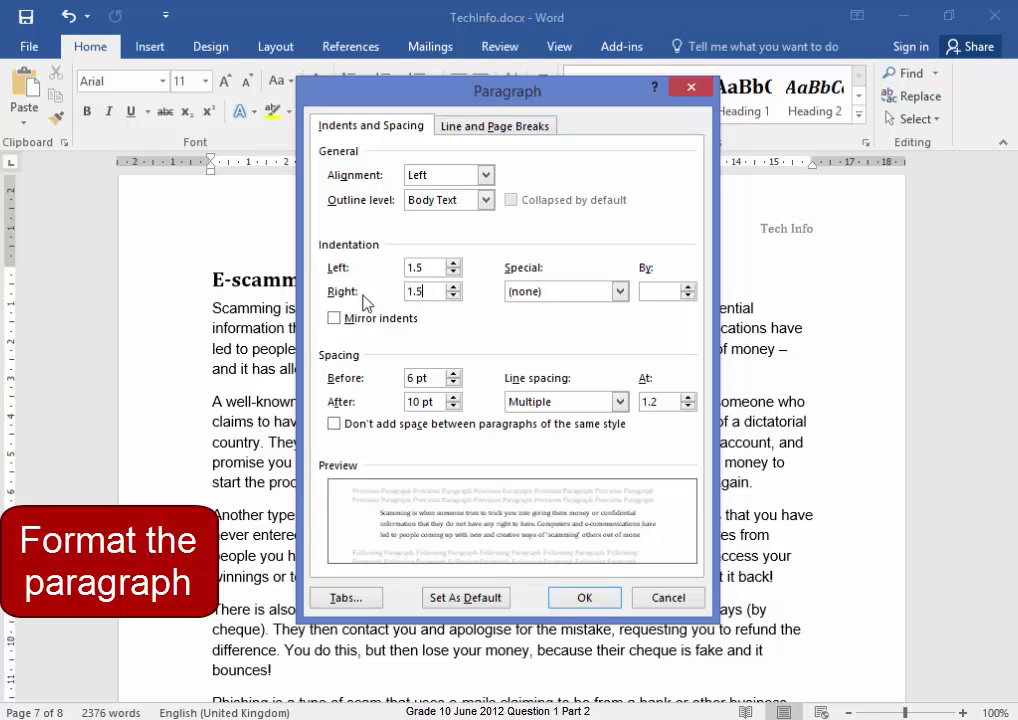
{"action": "left_click", "coordinate": [620, 403]}
{"action": "left_click", "coordinate": [610, 432]}
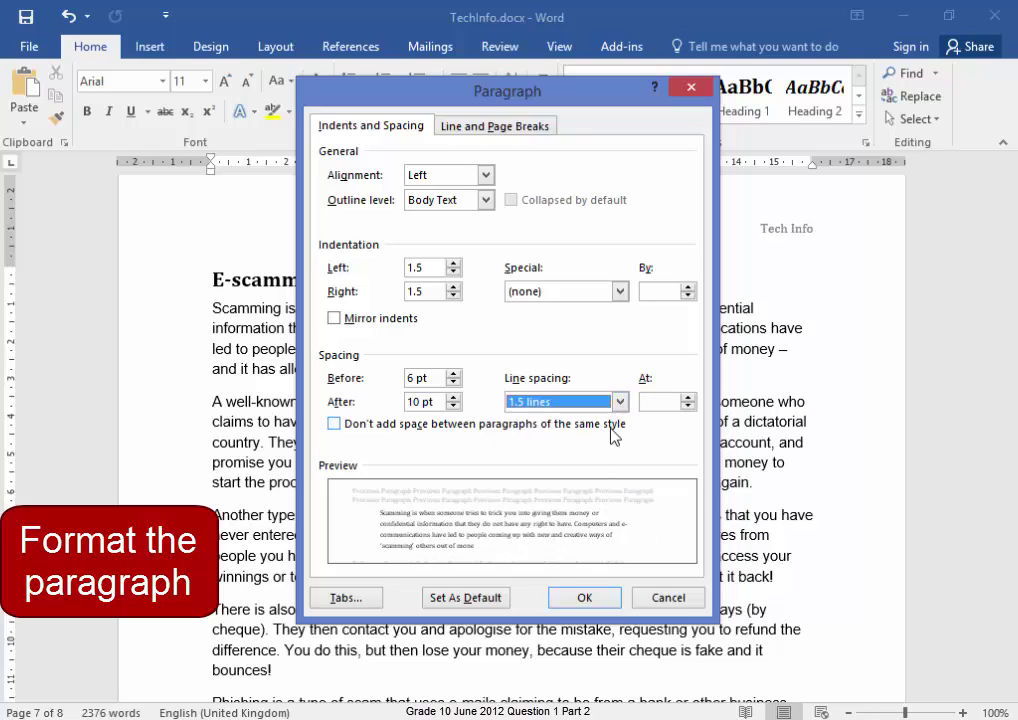
{"action": "left_click", "coordinate": [453, 397]}
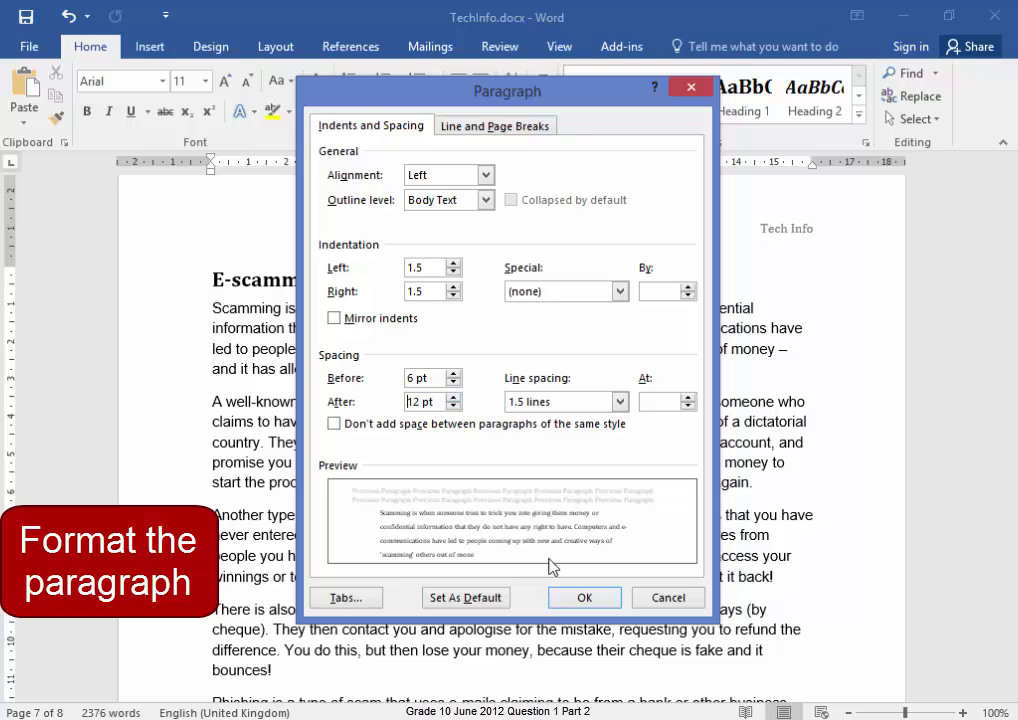
{"action": "left_click", "coordinate": [584, 598]}
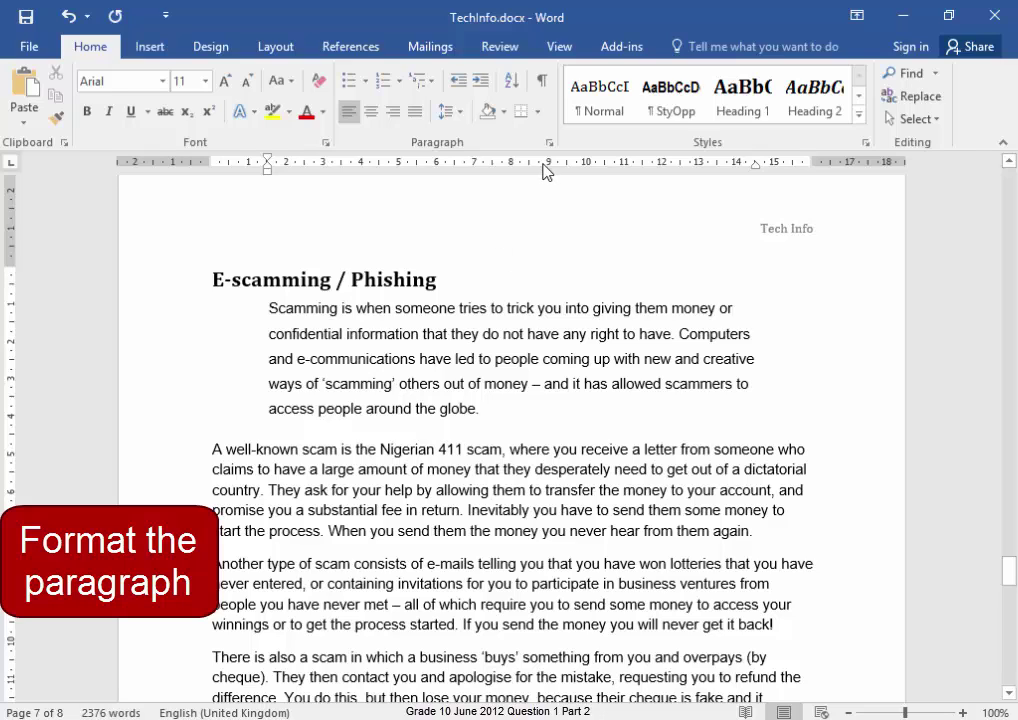
- Apply a dashed ½ pt Box border to the paragraph through Borders and Shading
{"action": "left_click", "coordinate": [538, 113]}
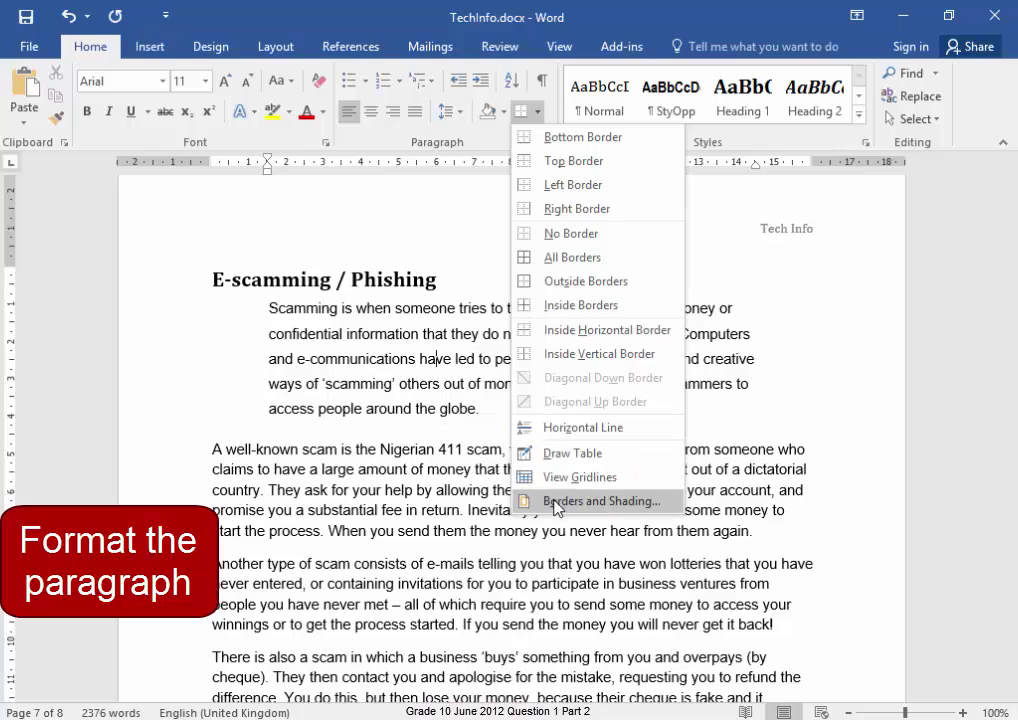
{"action": "left_click", "coordinate": [556, 503]}
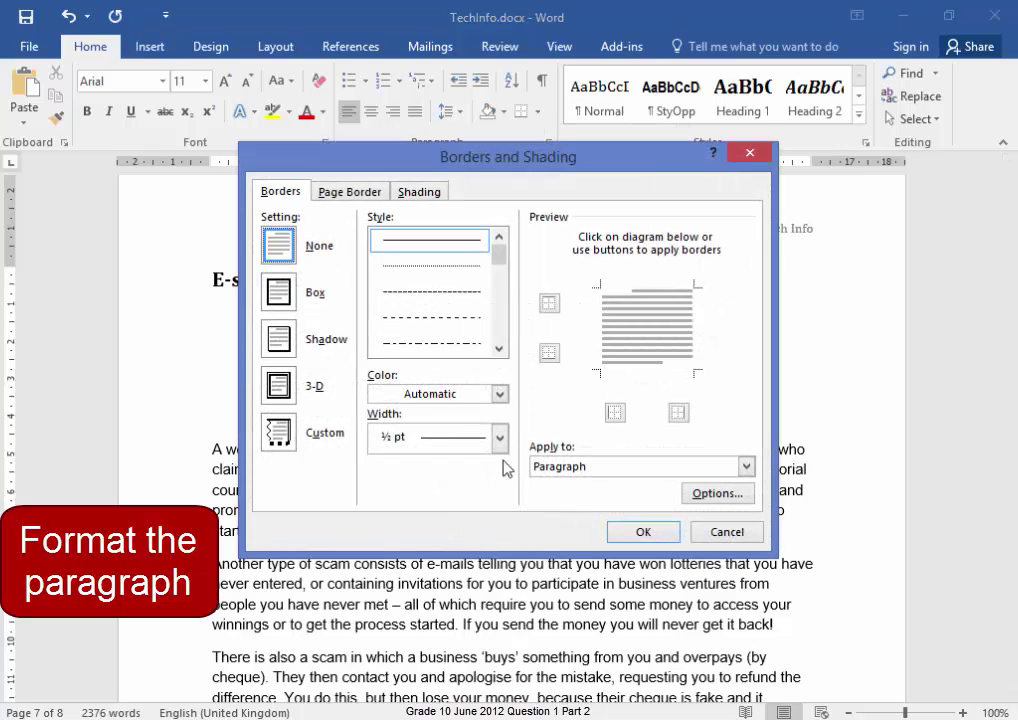
{"action": "left_click", "coordinate": [407, 318]}
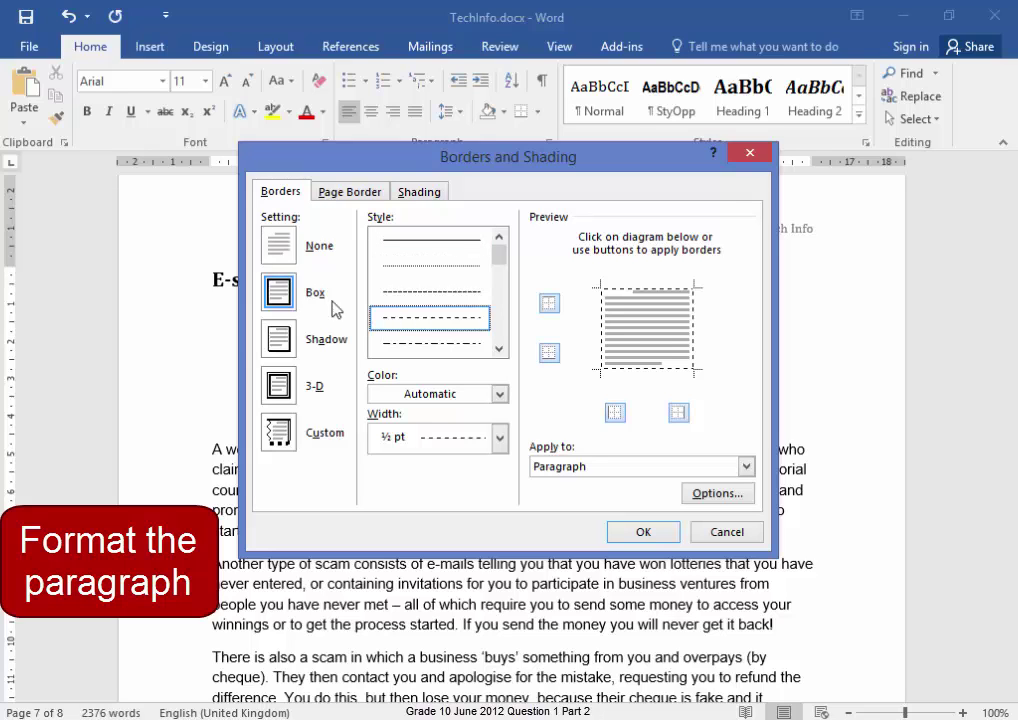
{"action": "left_click", "coordinate": [638, 533]}
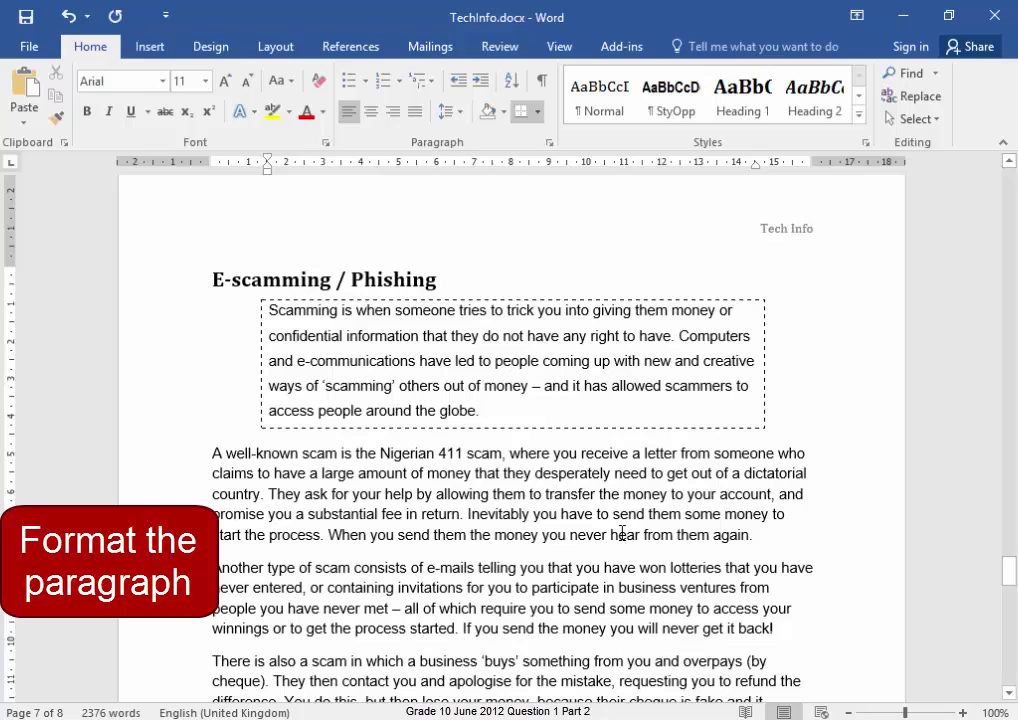
{"action": "scroll", "coordinate": [622, 533], "scroll_direction": "down", "scroll_amount": 6}
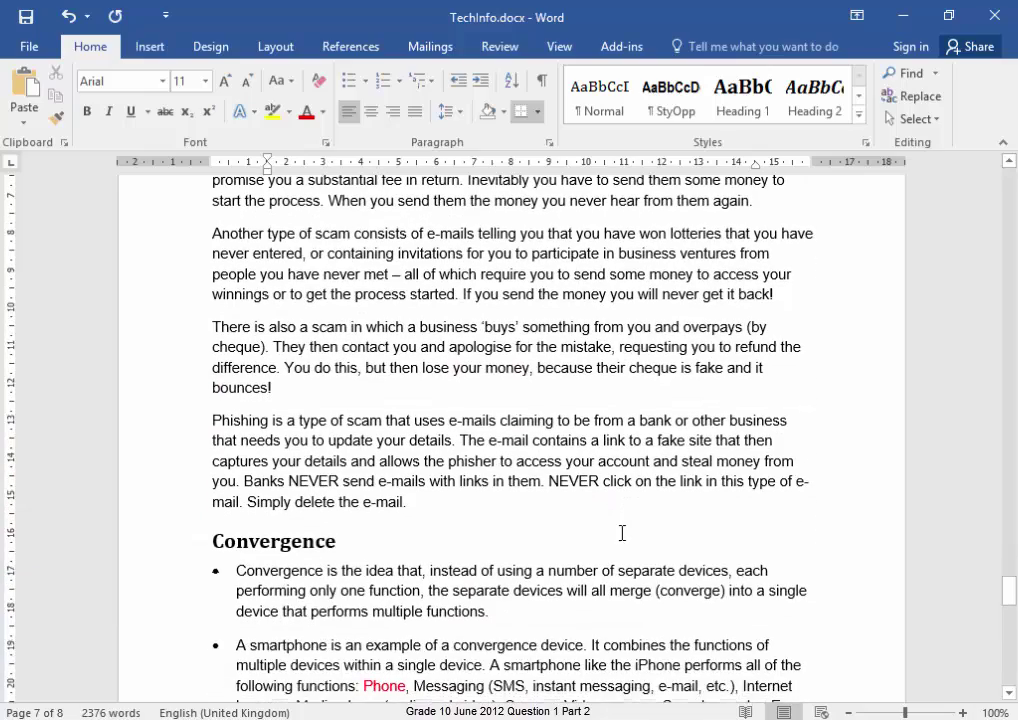
- On the Sample Logo page, move the yellow arrow below the wave, then widen and heighten the wave shape
{"action": "scroll", "coordinate": [620, 532], "scroll_direction": "down", "scroll_amount": 14}
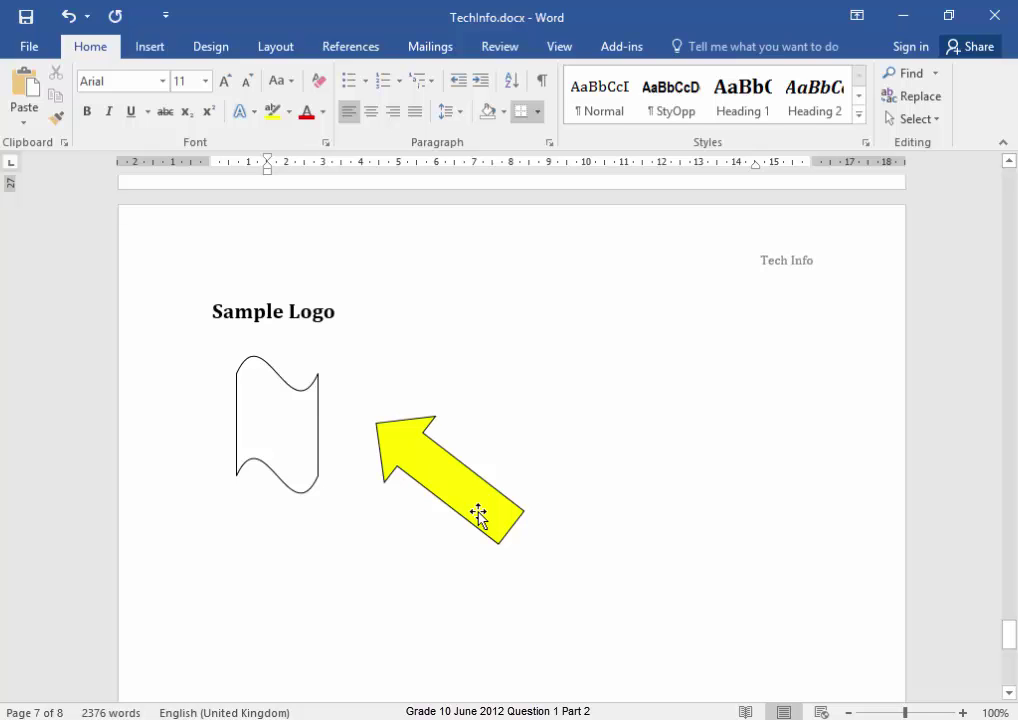
{"action": "left_click_drag", "start_coordinate": [478, 513], "coordinate": [361, 638]}
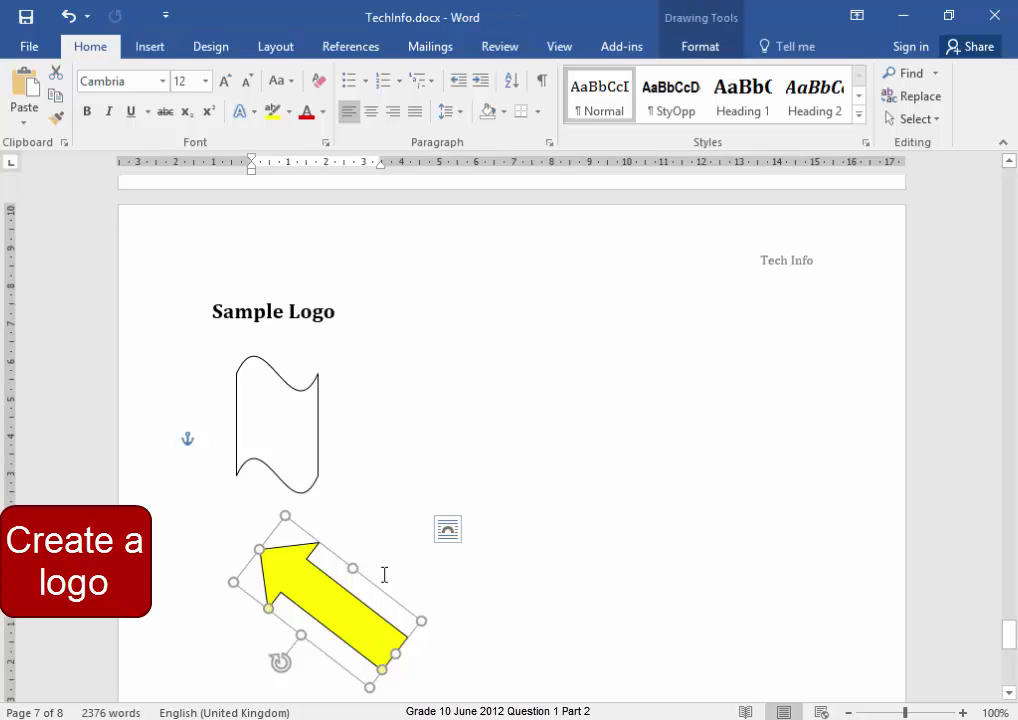
{"action": "left_click", "coordinate": [316, 431]}
{"action": "left_click_drag", "start_coordinate": [318, 424], "coordinate": [773, 429]}
{"action": "left_click_drag", "start_coordinate": [774, 492], "coordinate": [783, 559]}
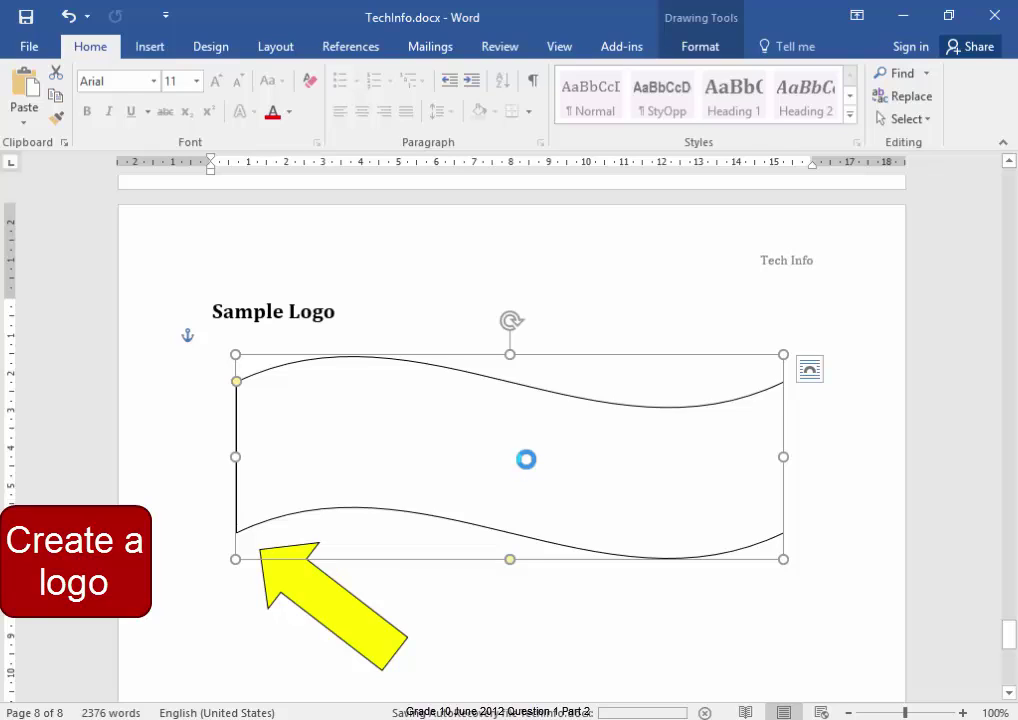
- Set the wave shape's fill to a picture, choosing Tablet.jpg from Desktop > 10 June 2012 DataTech offline
{"action": "left_click", "coordinate": [713, 50]}
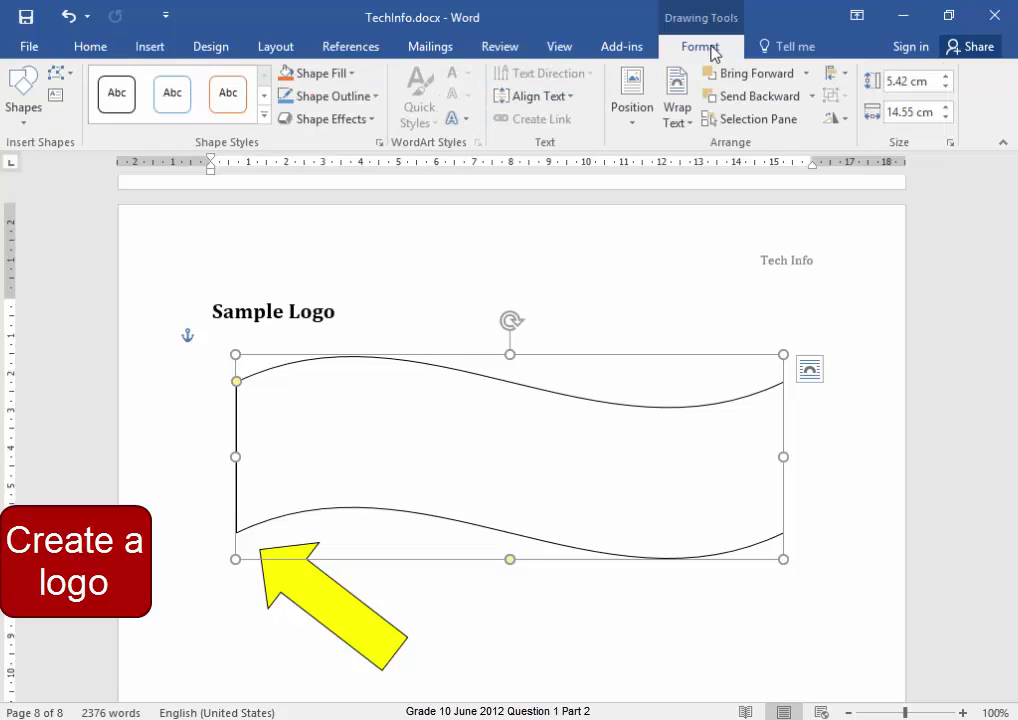
{"action": "left_click", "coordinate": [354, 76]}
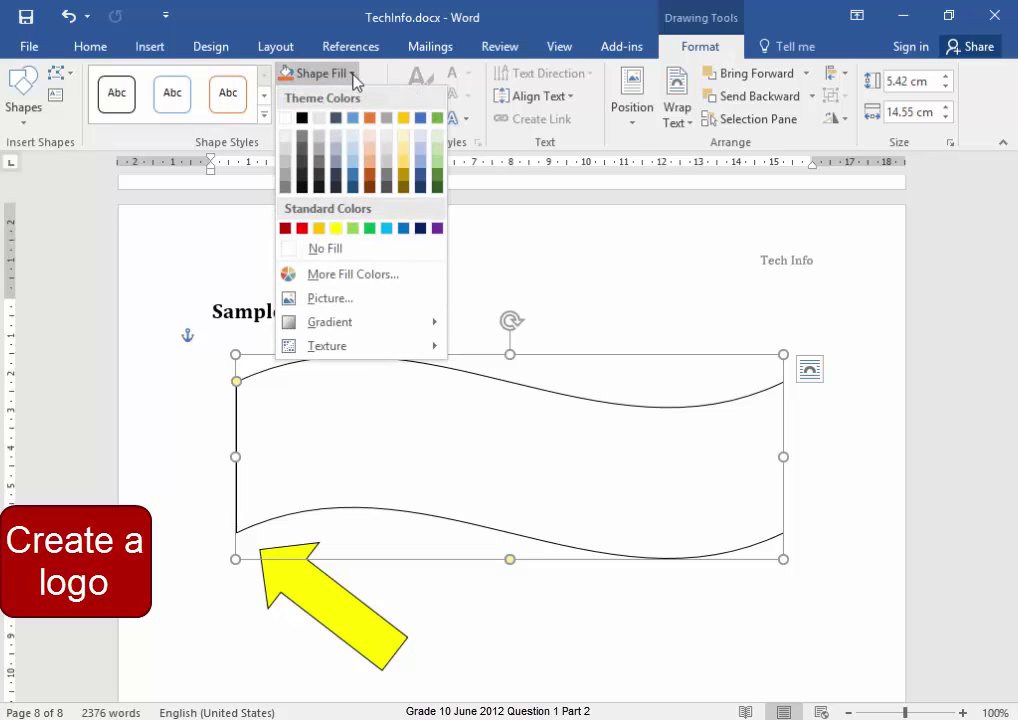
{"action": "left_click", "coordinate": [354, 300]}
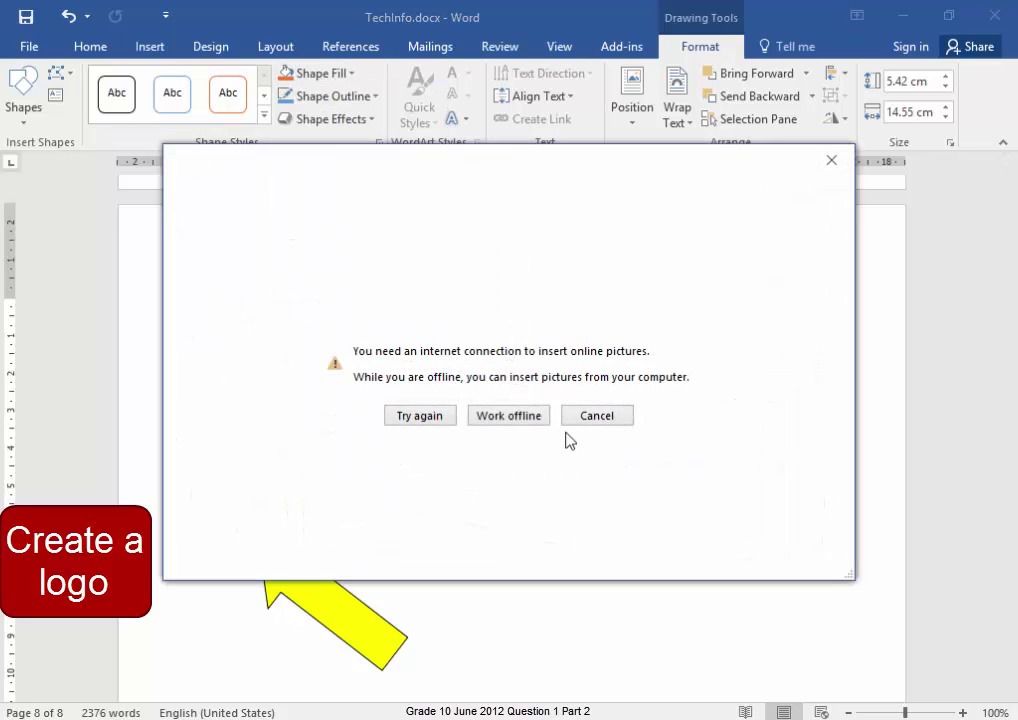
{"action": "left_click", "coordinate": [509, 419]}
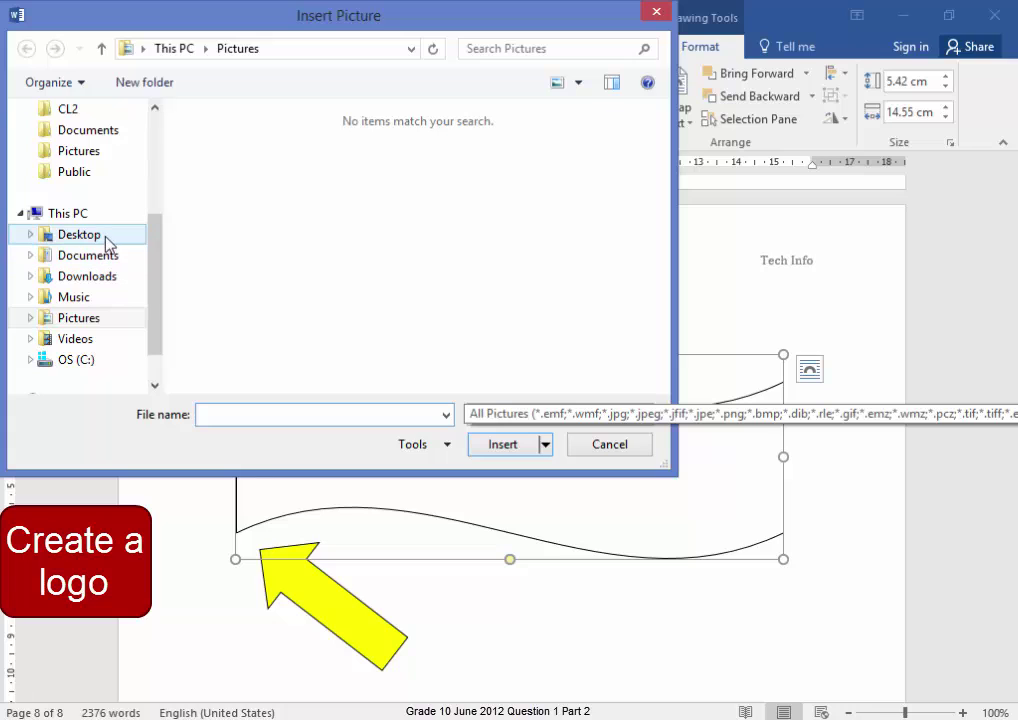
{"action": "left_click", "coordinate": [80, 234]}
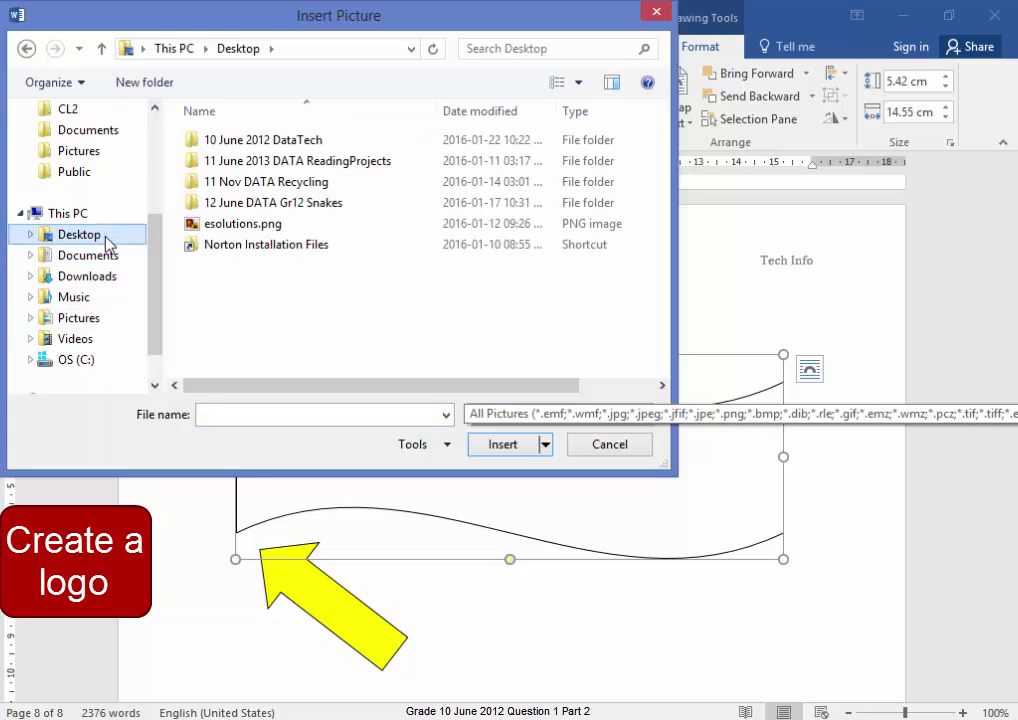
{"action": "left_click", "coordinate": [290, 146]}
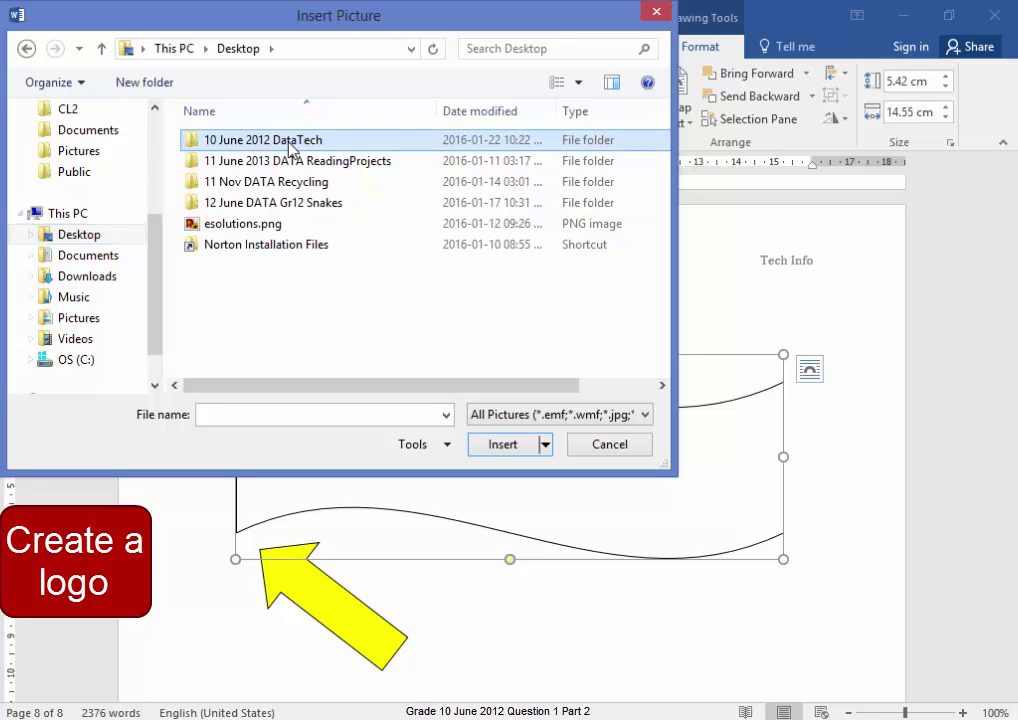
{"action": "double_click", "coordinate": [290, 146]}
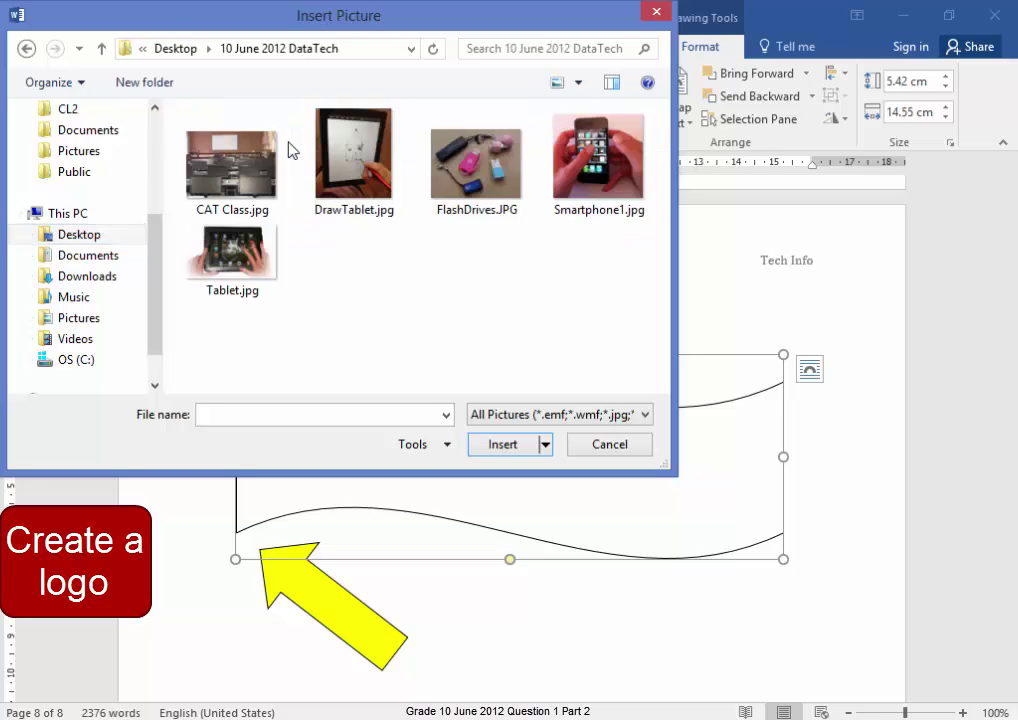
{"action": "left_click", "coordinate": [243, 278]}
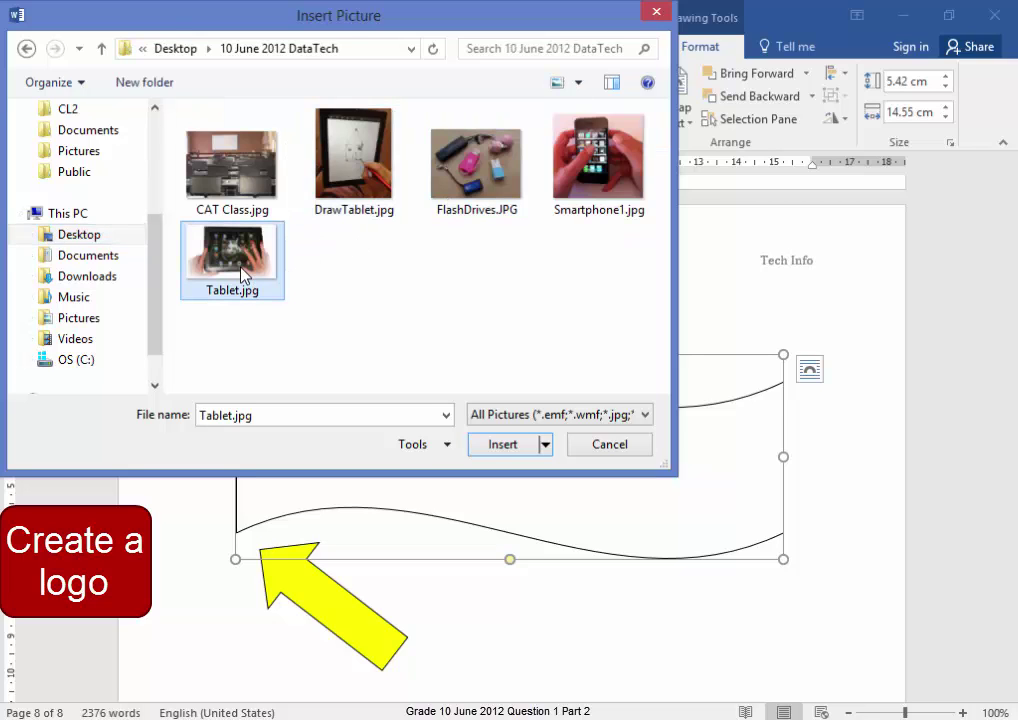
{"action": "left_click", "coordinate": [503, 446]}
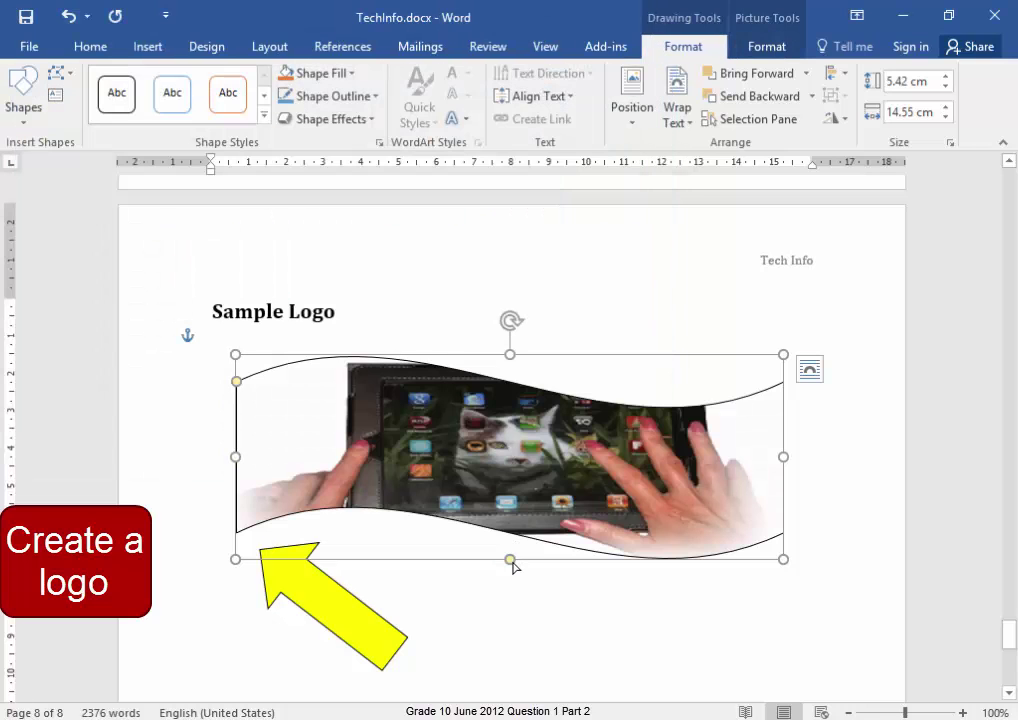
- Rotate the yellow arrow so it points to the right
{"action": "left_click", "coordinate": [334, 632]}
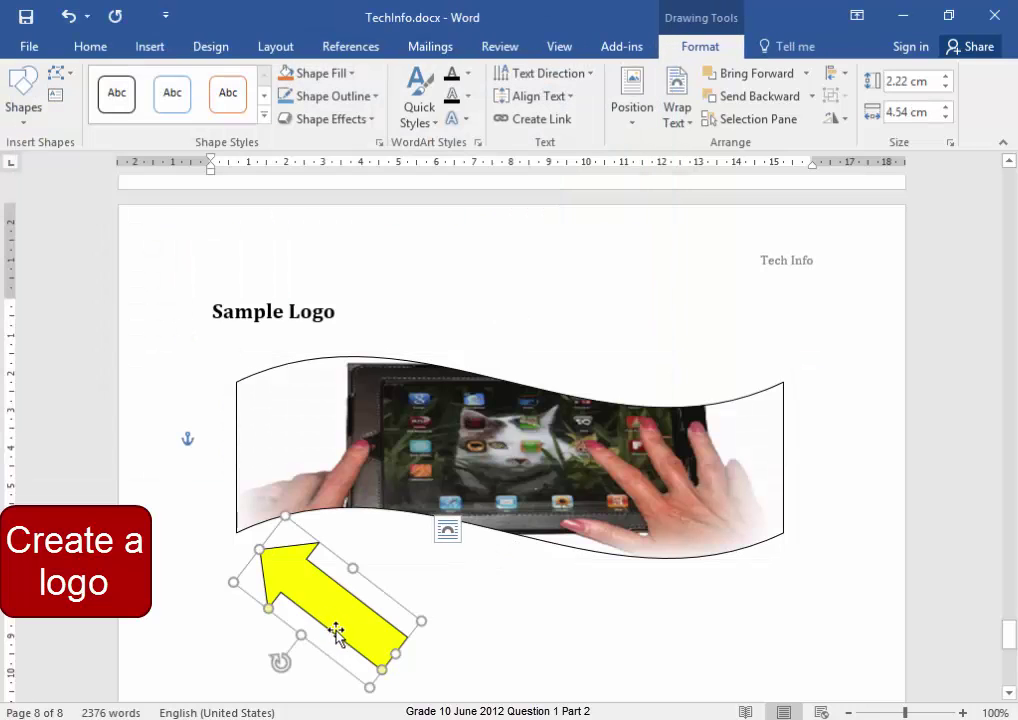
{"action": "left_click_drag", "start_coordinate": [279, 663], "coordinate": [327, 554]}
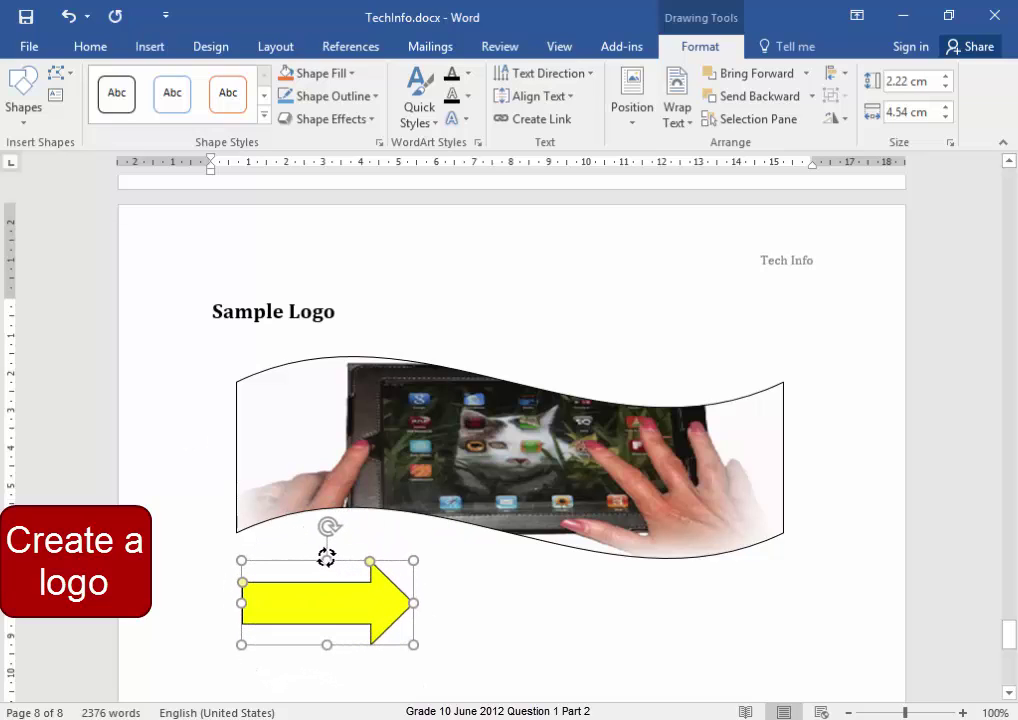
{"action": "left_click", "coordinate": [328, 613]}
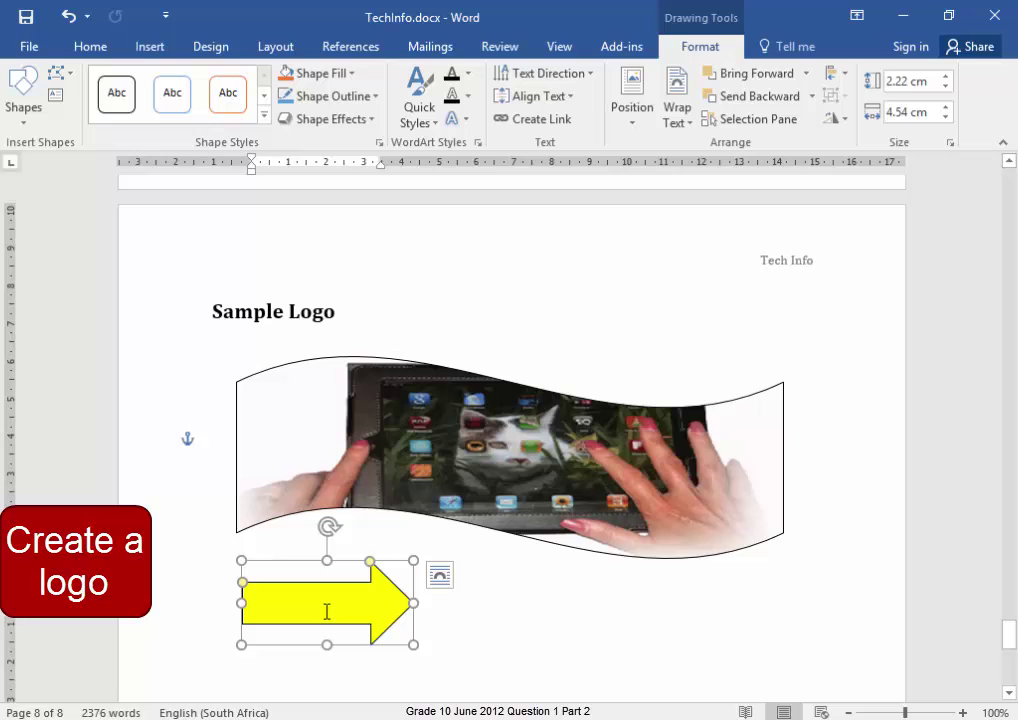
- Add the label 'Technology Rocks!' inside the arrow via Edit Text and select it
{"action": "right_click", "coordinate": [322, 608]}
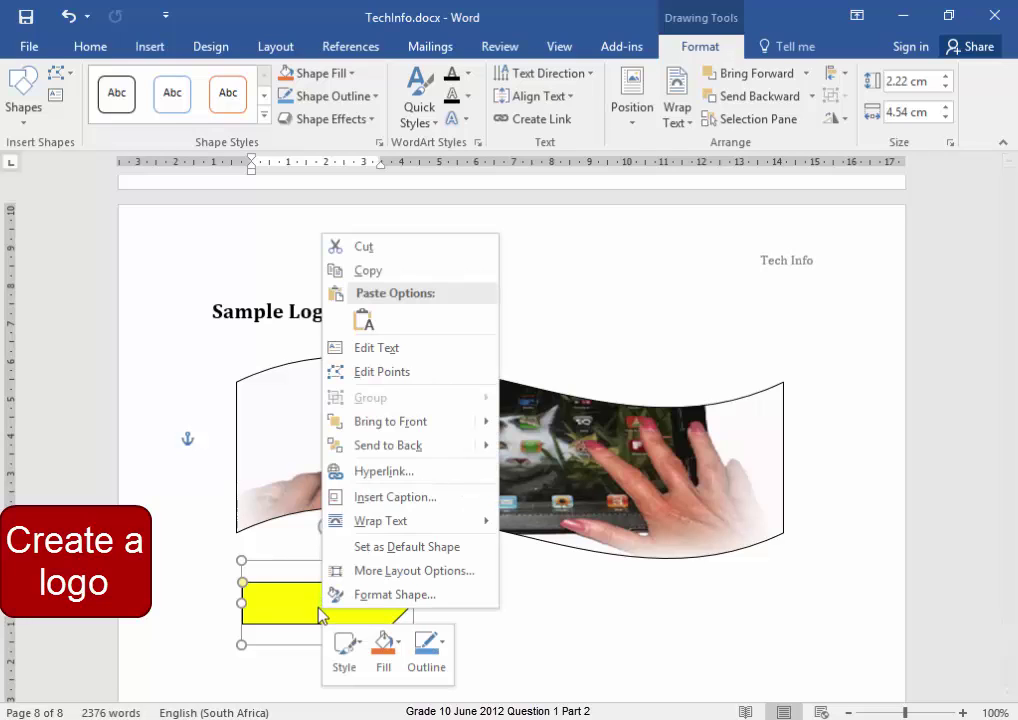
{"action": "left_click", "coordinate": [374, 349]}
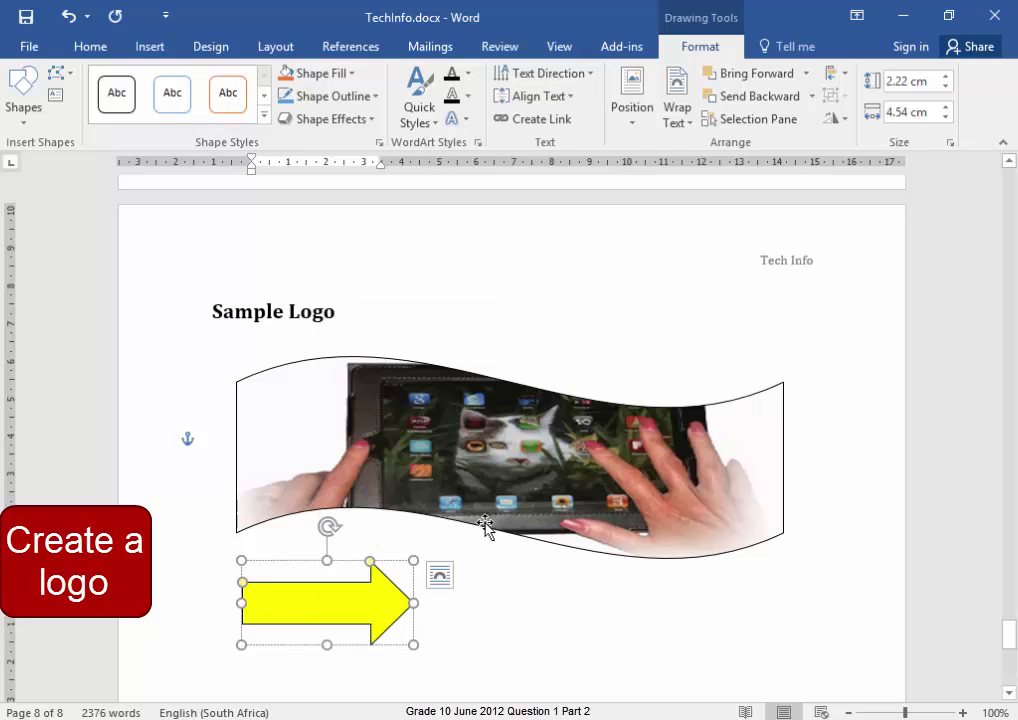
{"action": "type", "text": "Technology Rocks"}
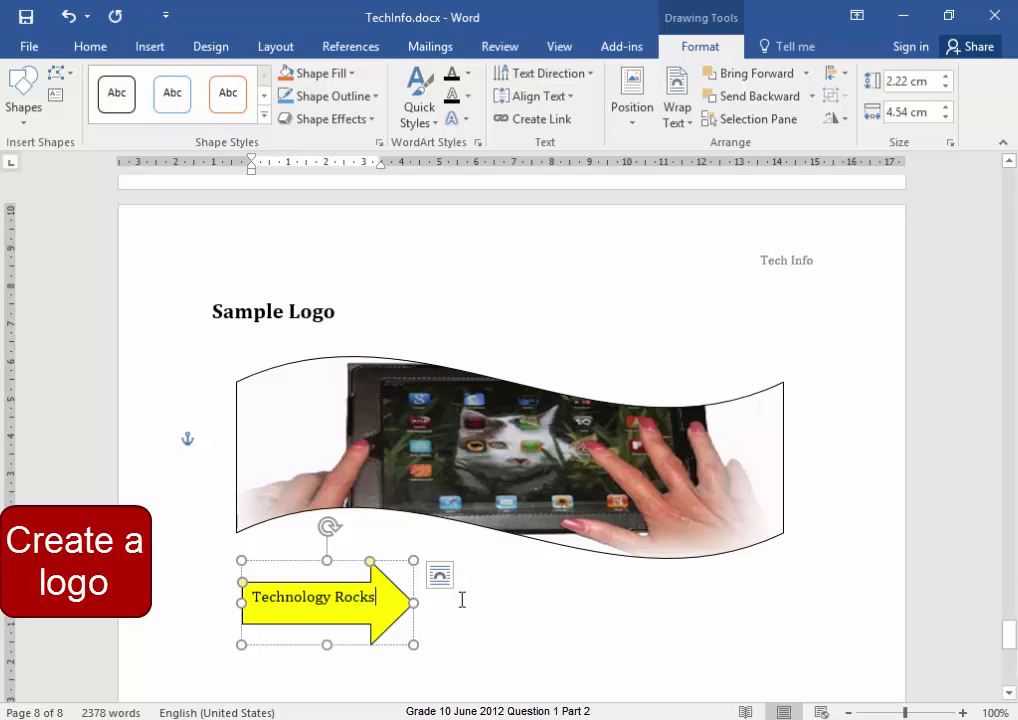
{"action": "type", "text": "!"}
{"action": "left_click_drag", "start_coordinate": [386, 597], "coordinate": [275, 606]}
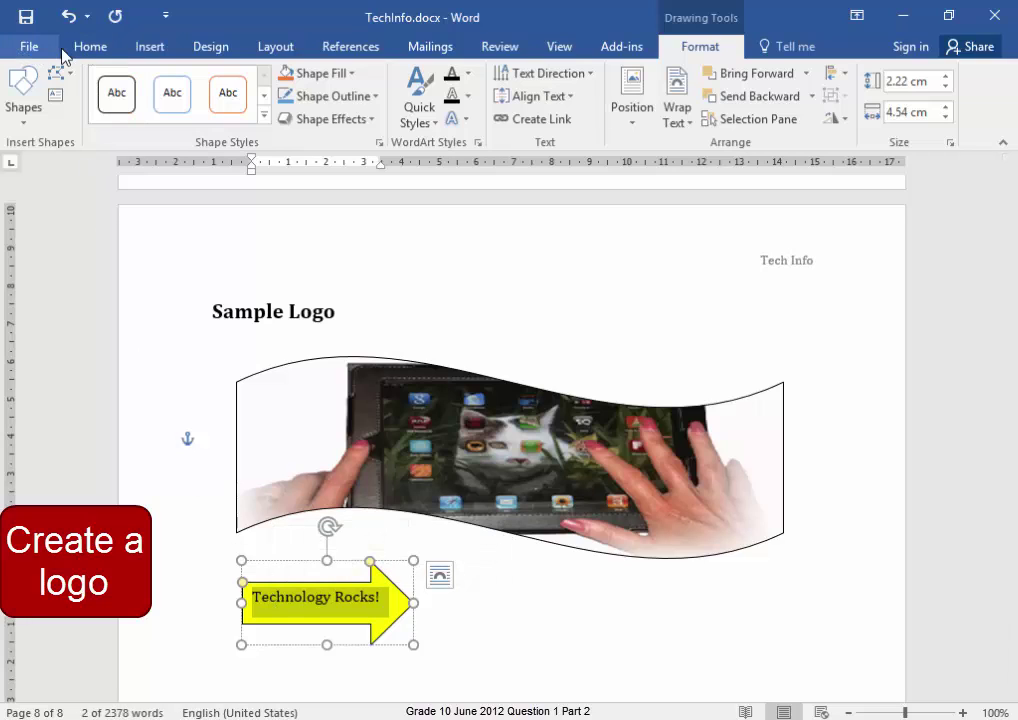
- Set the arrow text font to Arial at size 12
{"action": "left_click", "coordinate": [87, 50]}
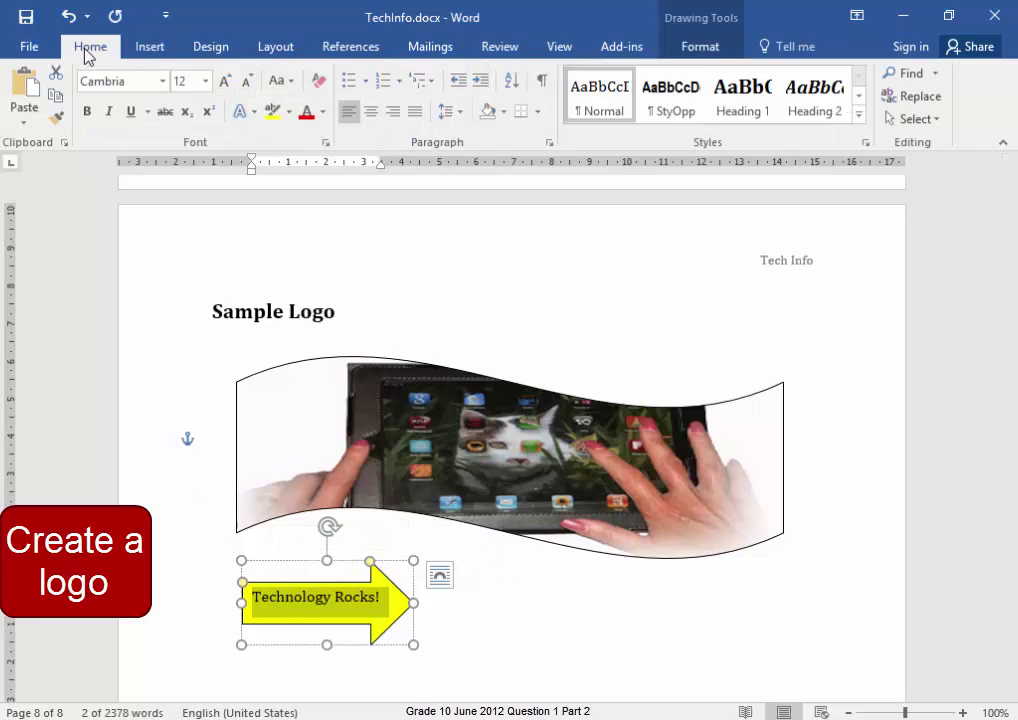
{"action": "left_click", "coordinate": [162, 81]}
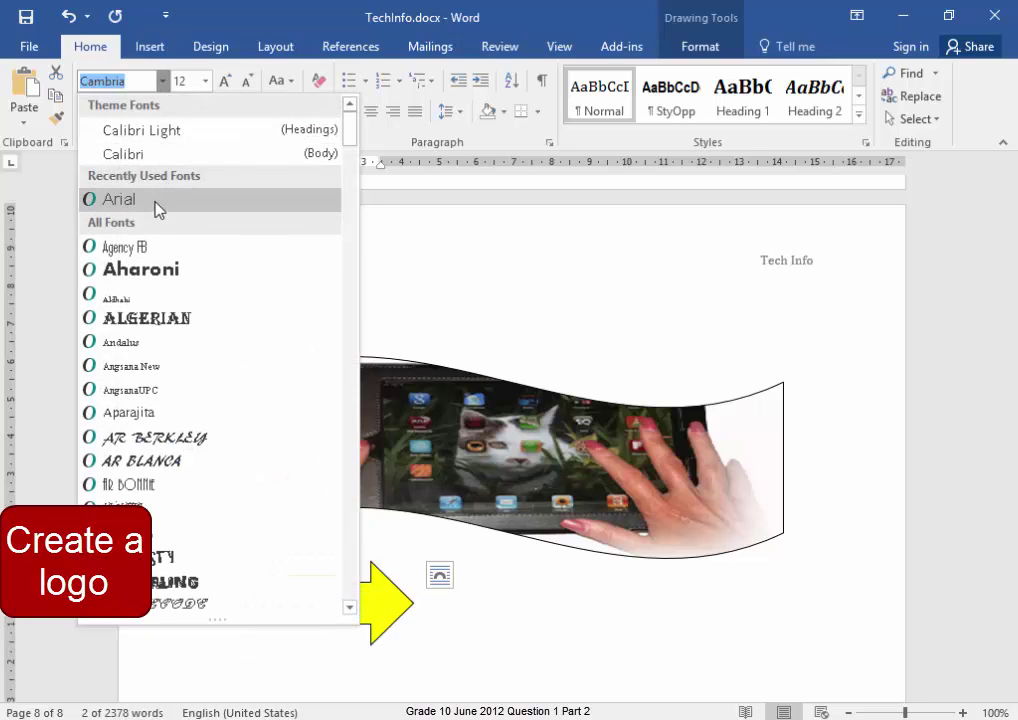
{"action": "left_click", "coordinate": [157, 207]}
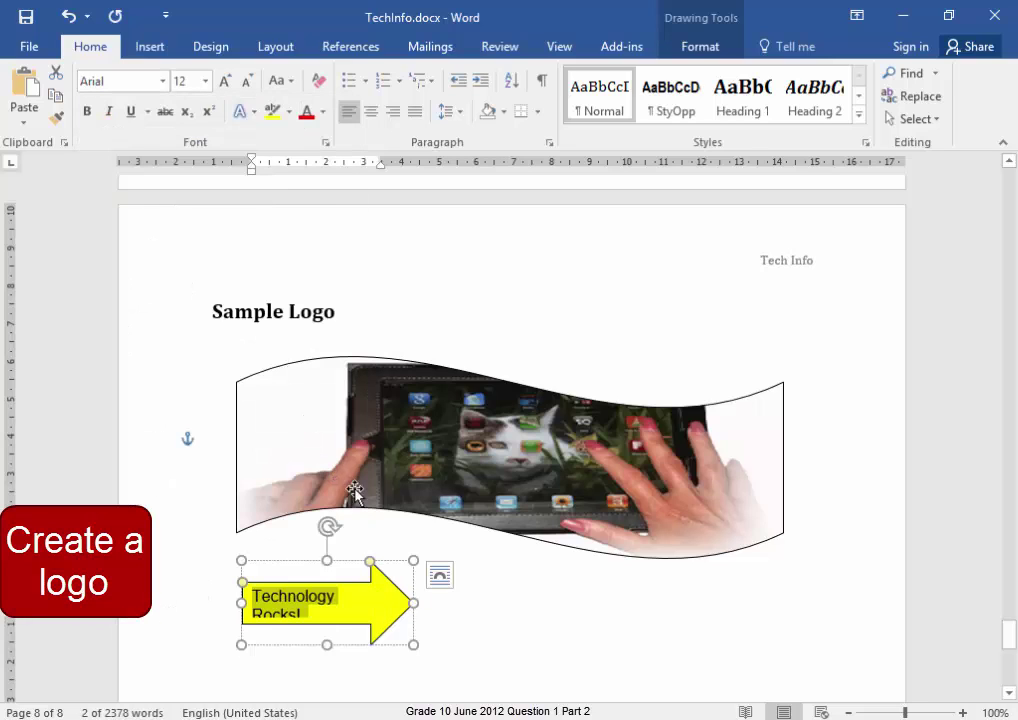
{"action": "left_click", "coordinate": [207, 82]}
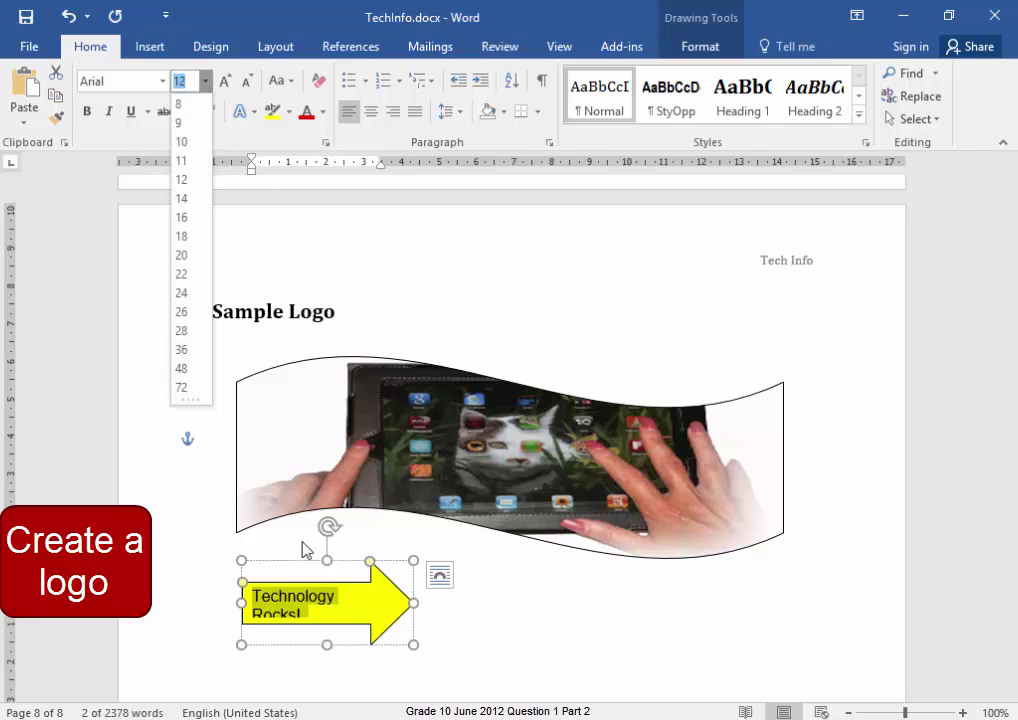
{"action": "left_click", "coordinate": [408, 640]}
- Enlarge the arrow, centre 'Technology Rocks!' on two lines, and move it onto the banner's lower edge
{"action": "left_click_drag", "start_coordinate": [407, 641], "coordinate": [436, 658]}
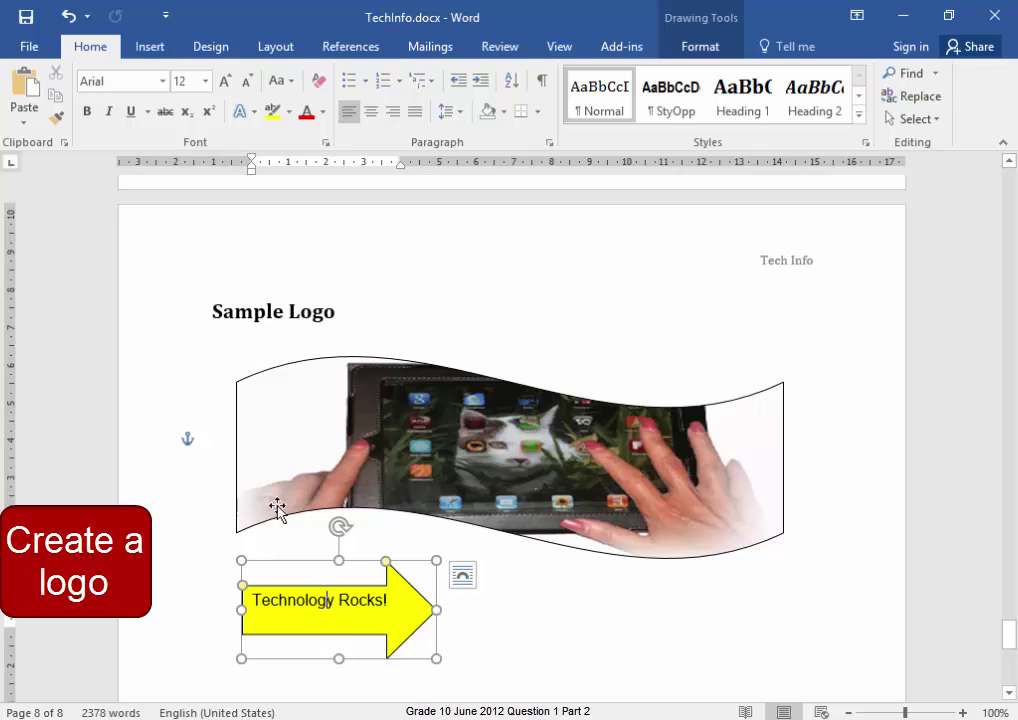
{"action": "left_click", "coordinate": [376, 114]}
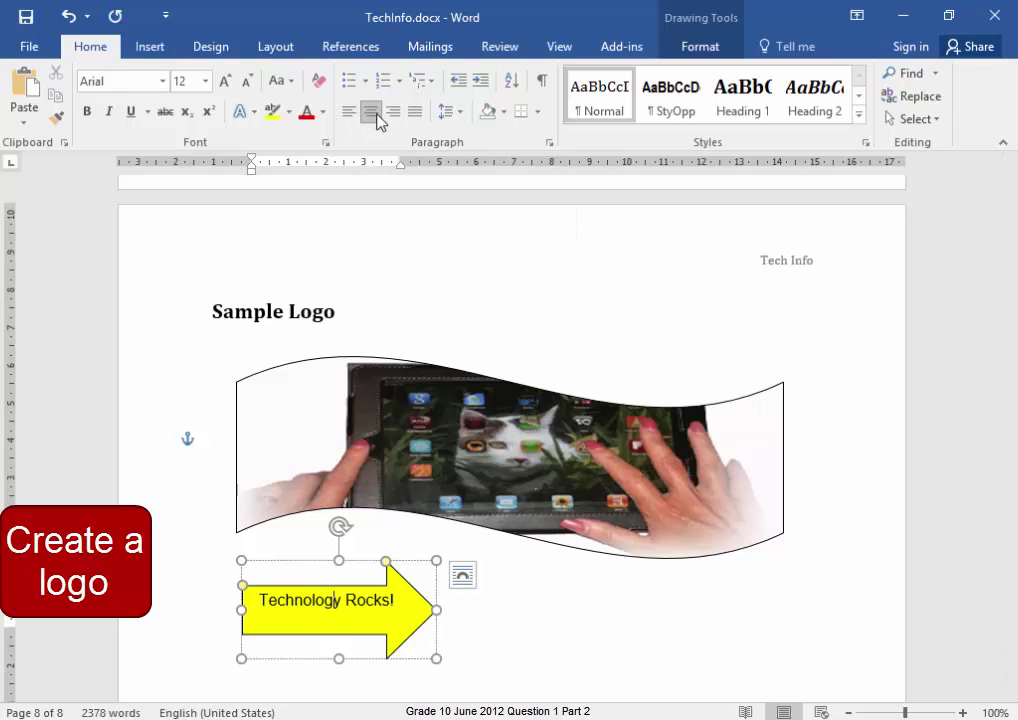
{"action": "left_click", "coordinate": [347, 602]}
{"action": "key", "text": "Return"}
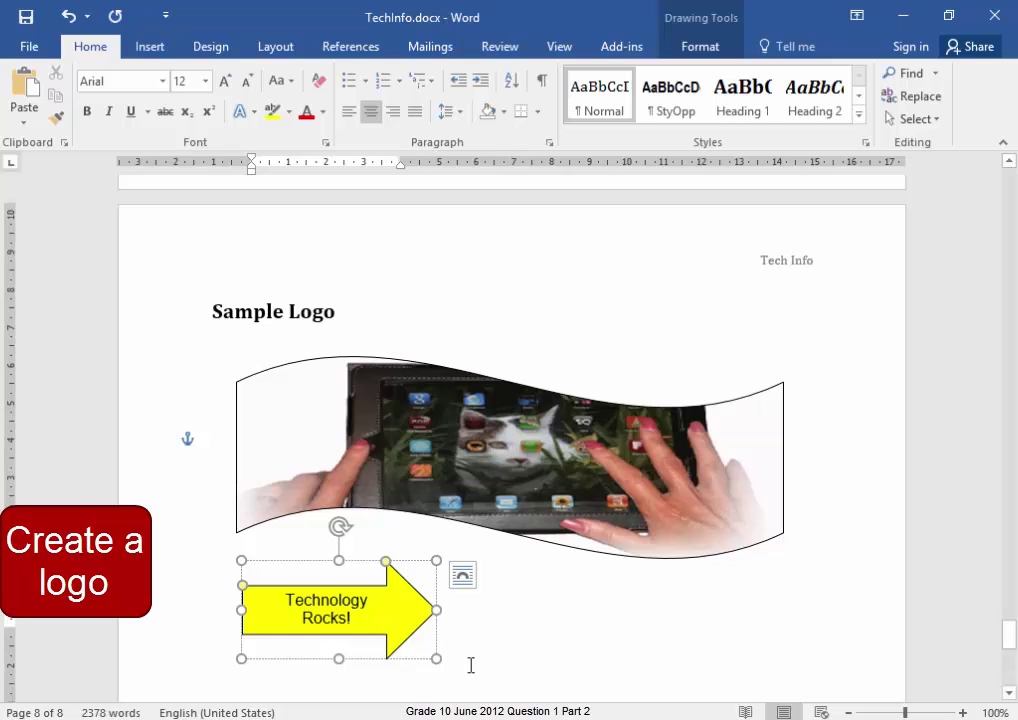
{"action": "left_click_drag", "start_coordinate": [393, 652], "coordinate": [394, 477]}
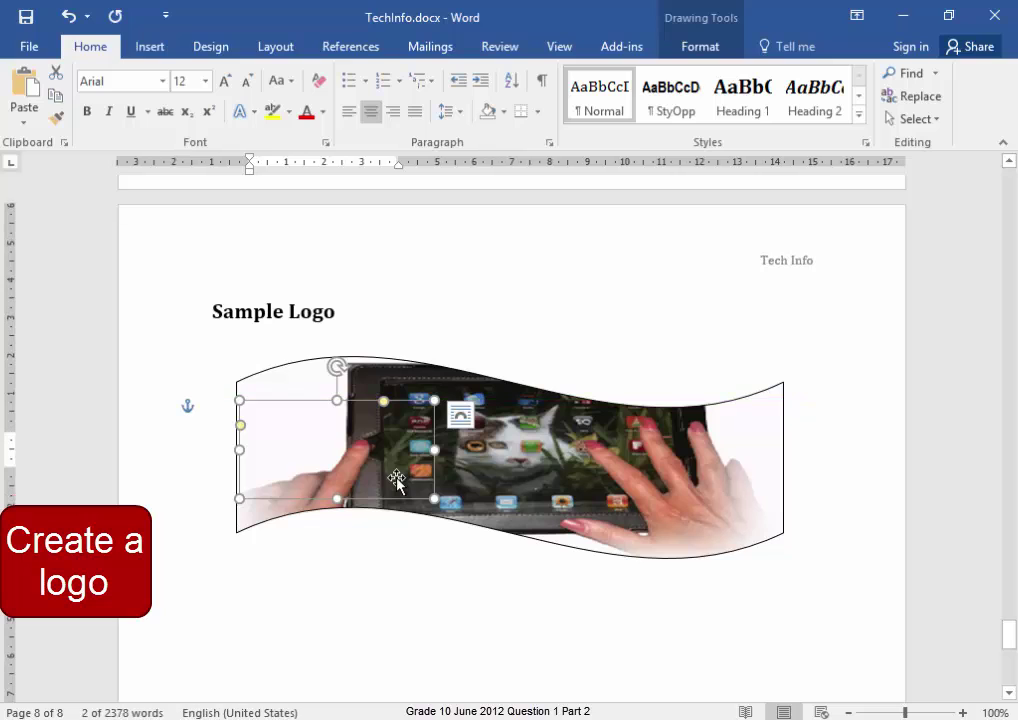
- Bring the yellow arrow in front of the wave picture
{"action": "left_click", "coordinate": [720, 52]}
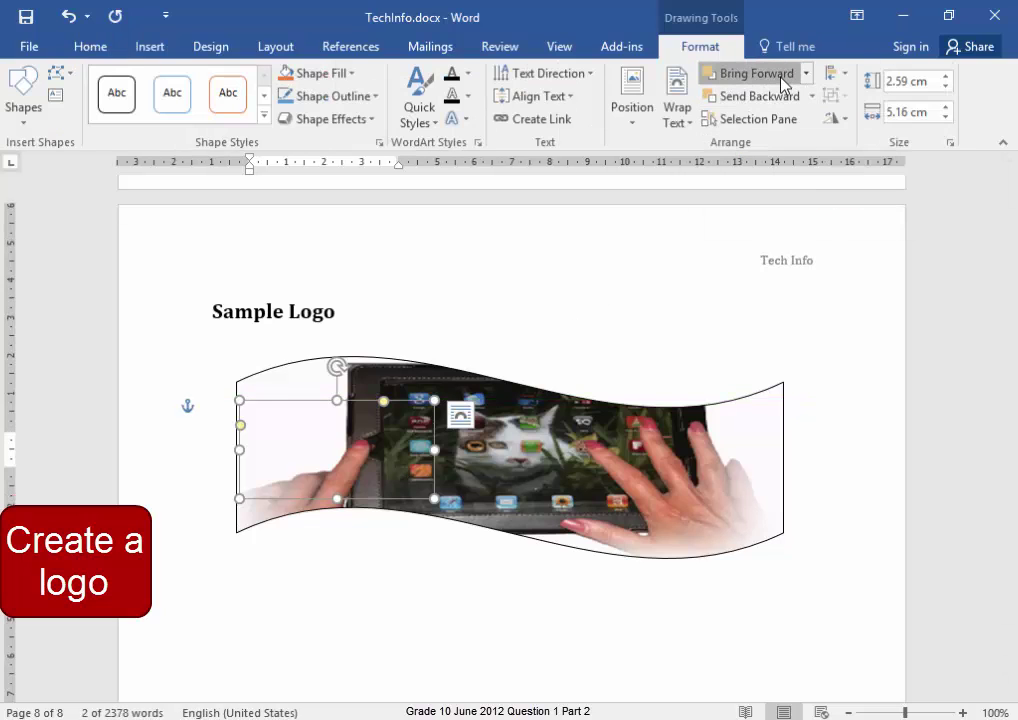
{"action": "left_click", "coordinate": [782, 76]}
{"action": "left_click", "coordinate": [521, 639]}
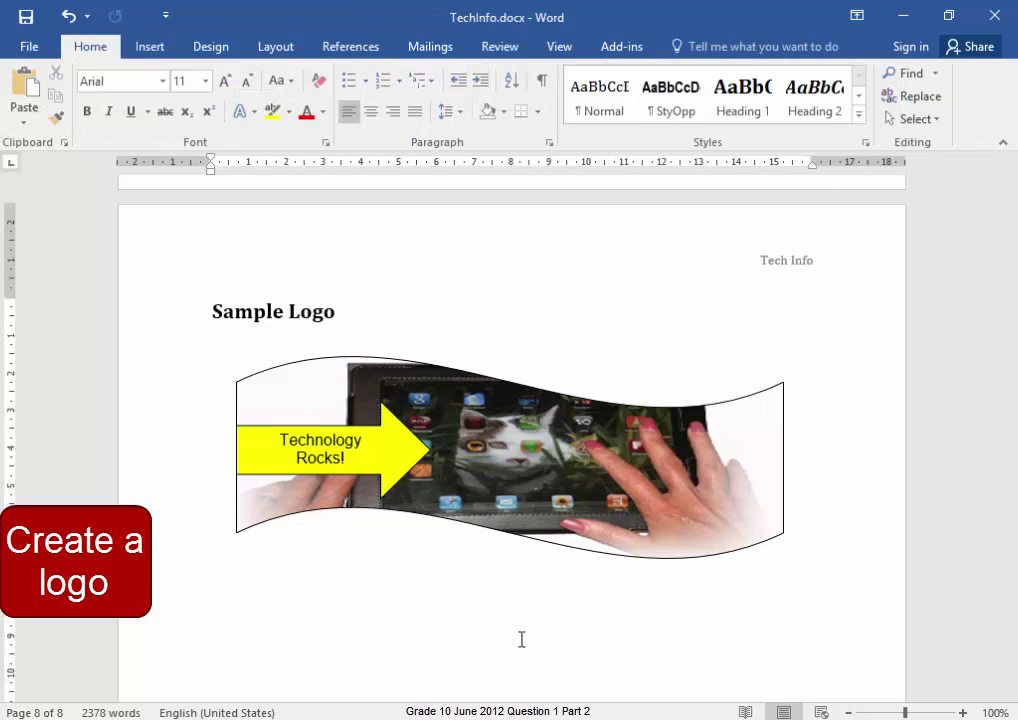
- Group the wave picture and yellow arrow into one logo and nudge it slightly down
{"action": "left_click", "coordinate": [570, 553]}
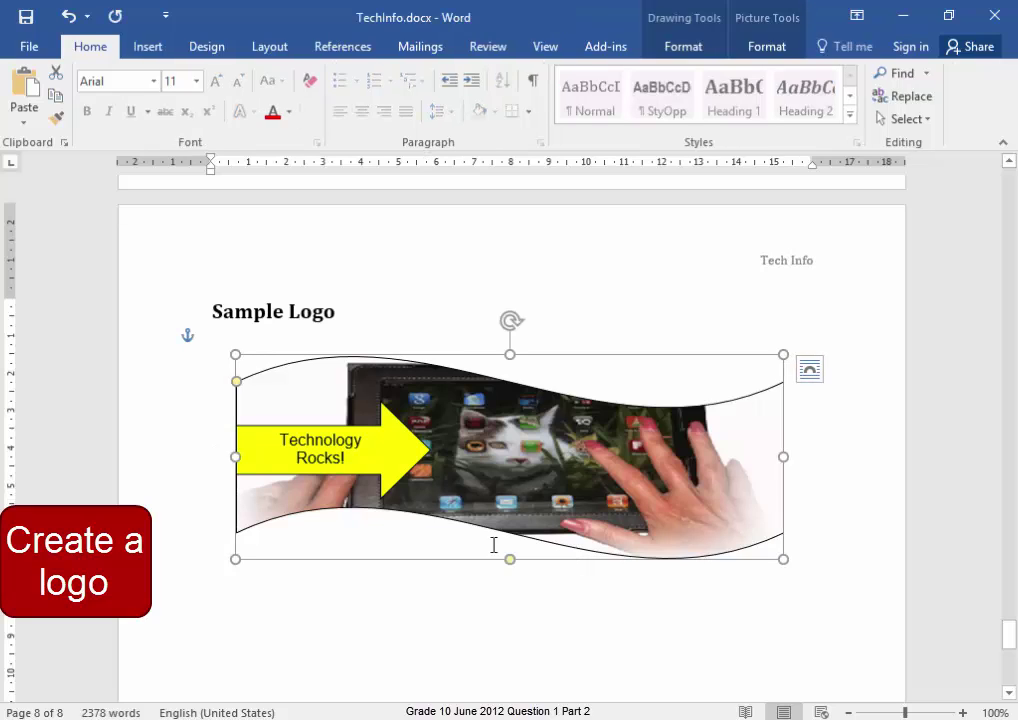
{"action": "left_click", "coordinate": [405, 478]}
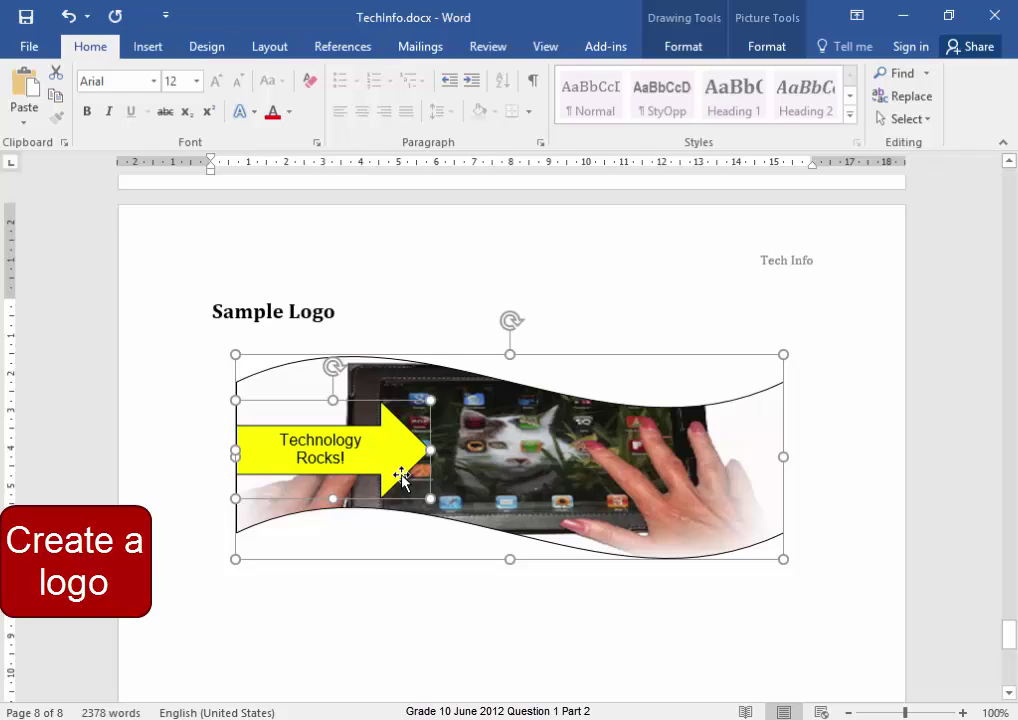
{"action": "right_click", "coordinate": [401, 478]}
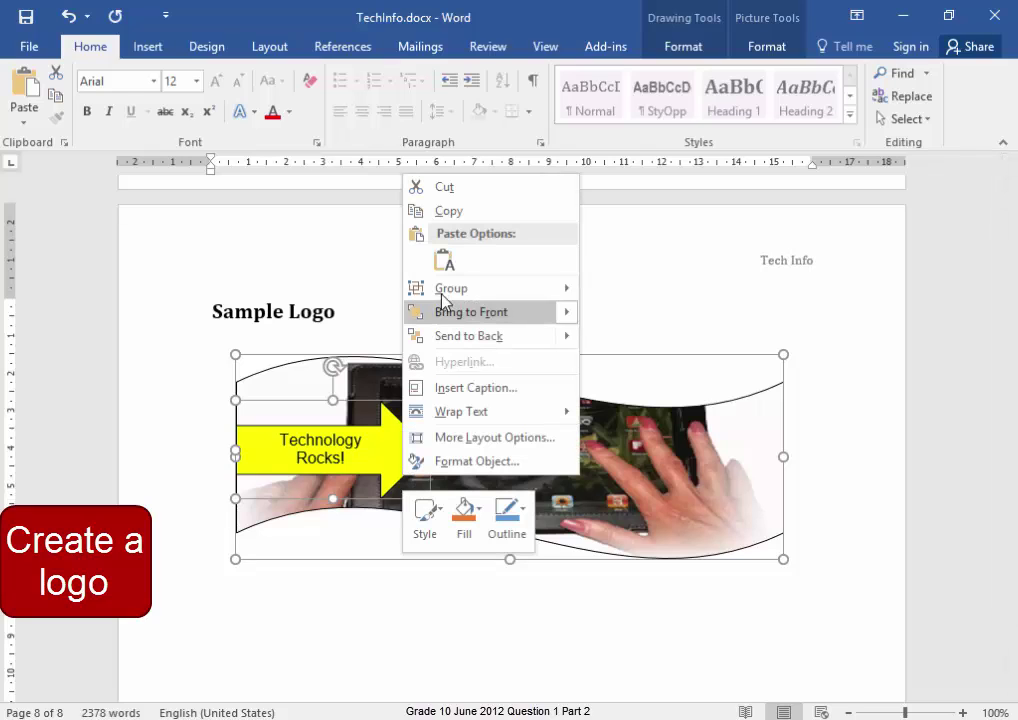
{"action": "mouse_move", "coordinate": [445, 293]}
{"action": "left_click", "coordinate": [597, 291]}
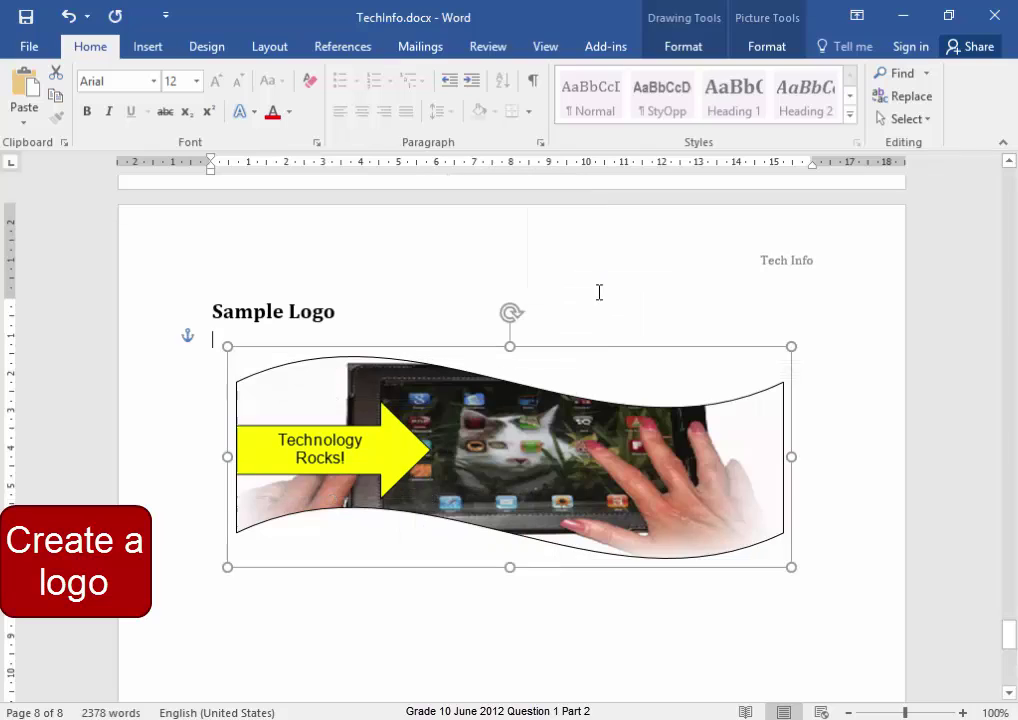
{"action": "left_click", "coordinate": [579, 602]}
{"action": "left_click_drag", "start_coordinate": [577, 552], "coordinate": [577, 590]}
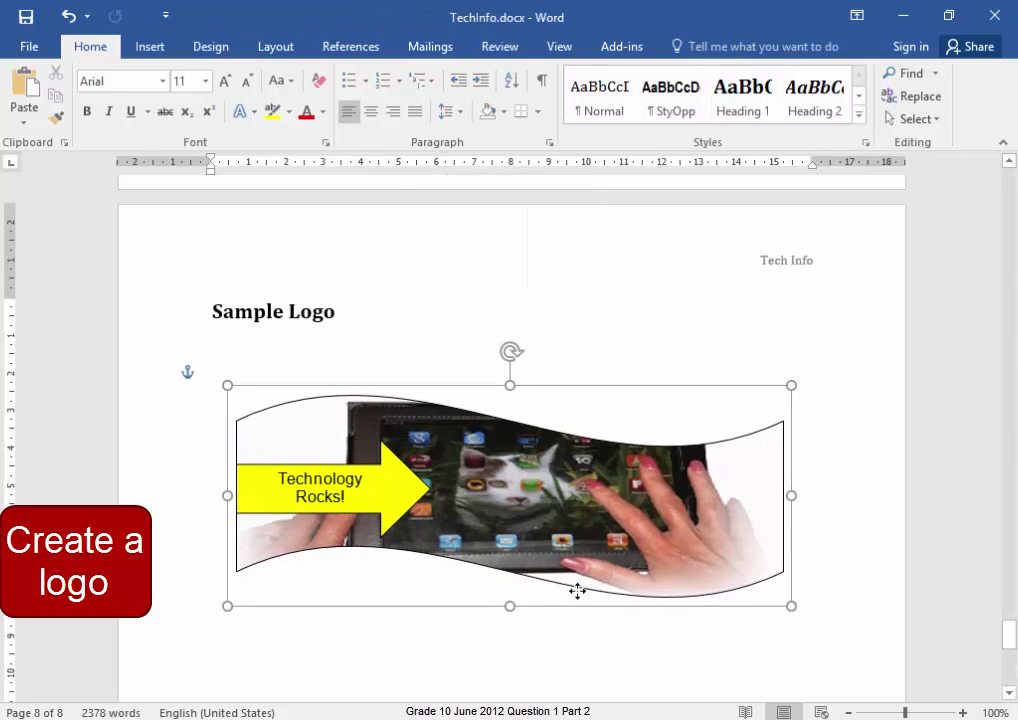
{"action": "left_click", "coordinate": [855, 596]}
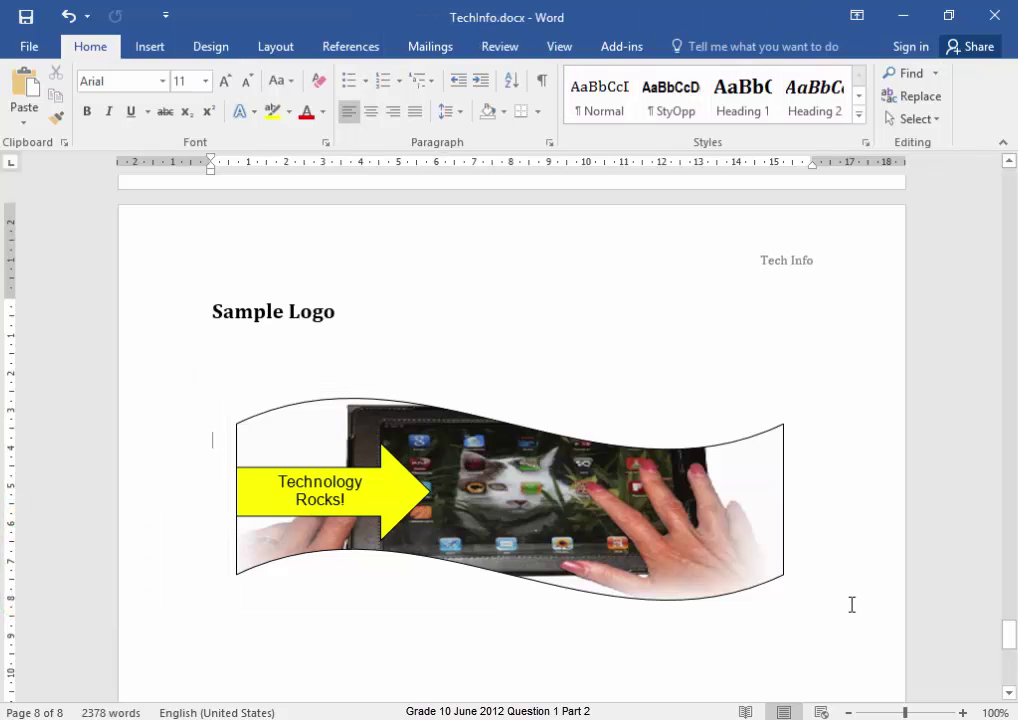
- Replace the ASAP text with a diagonal 'Draft 1.0' custom text watermark across the pages
{"action": "scroll", "coordinate": [851, 607], "scroll_direction": "down", "scroll_amount": 4}
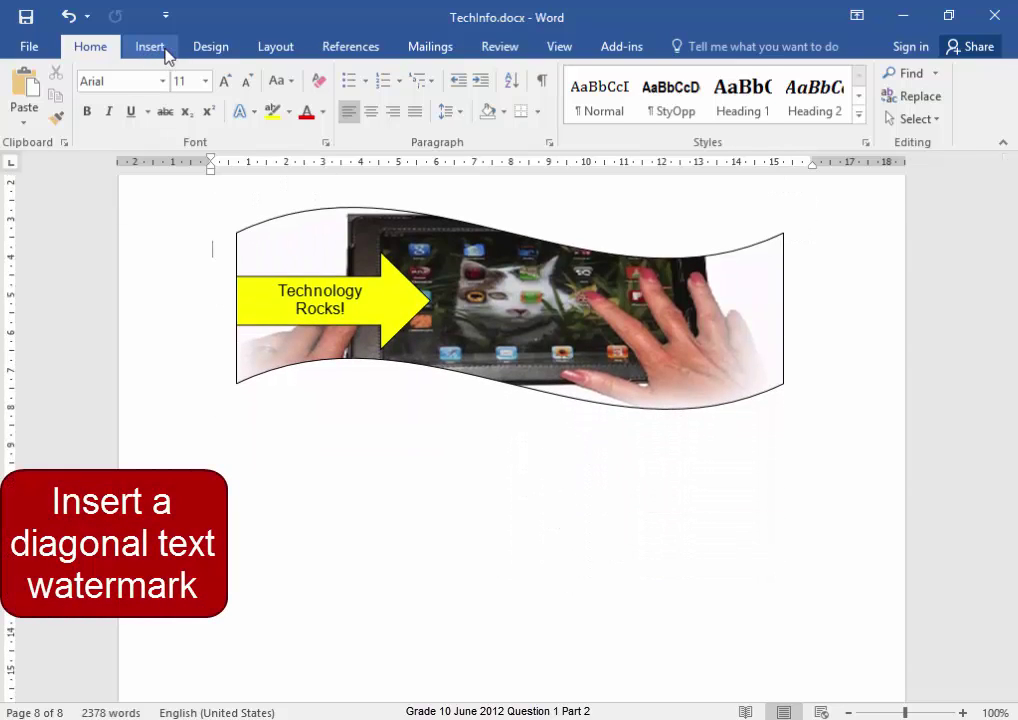
{"action": "left_click", "coordinate": [206, 52]}
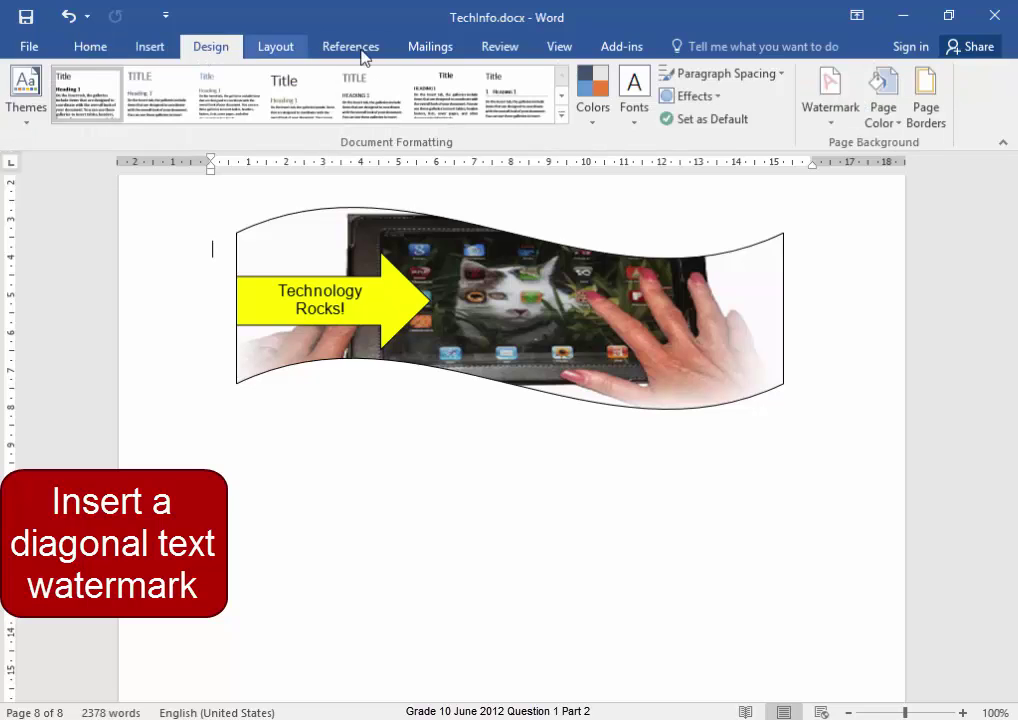
{"action": "left_click", "coordinate": [843, 104]}
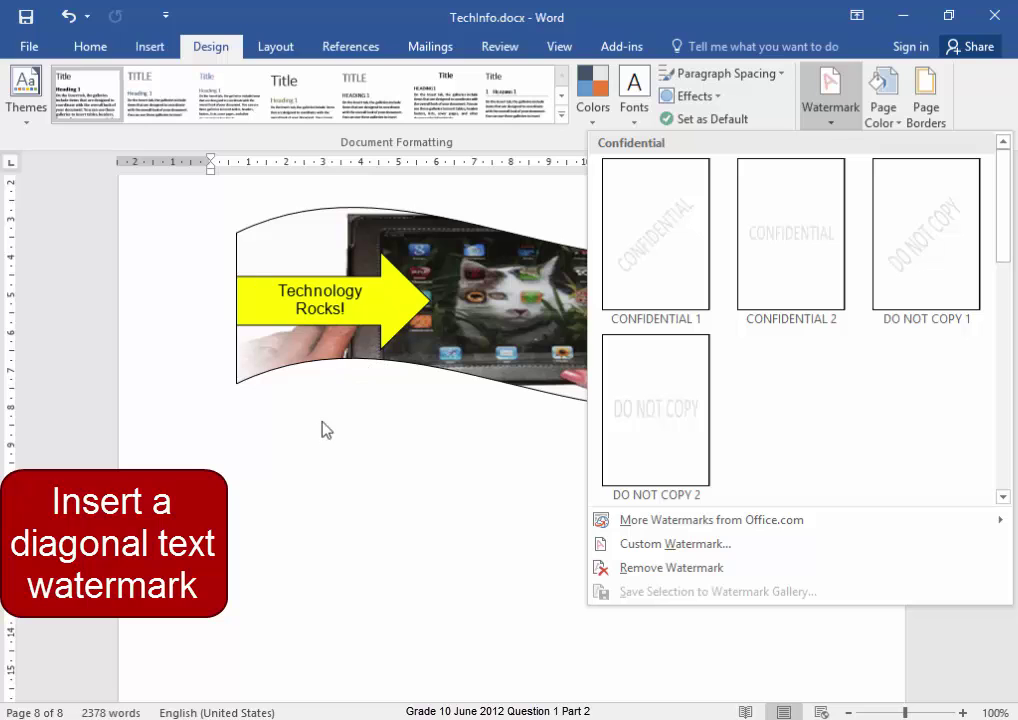
{"action": "left_click", "coordinate": [640, 546]}
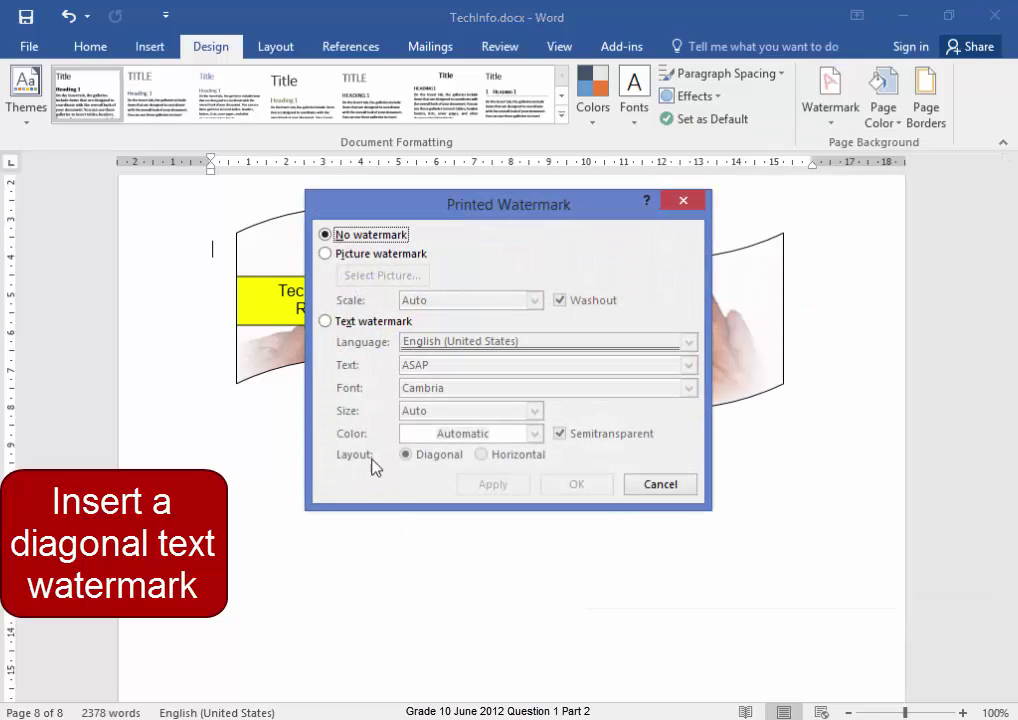
{"action": "left_click", "coordinate": [333, 324]}
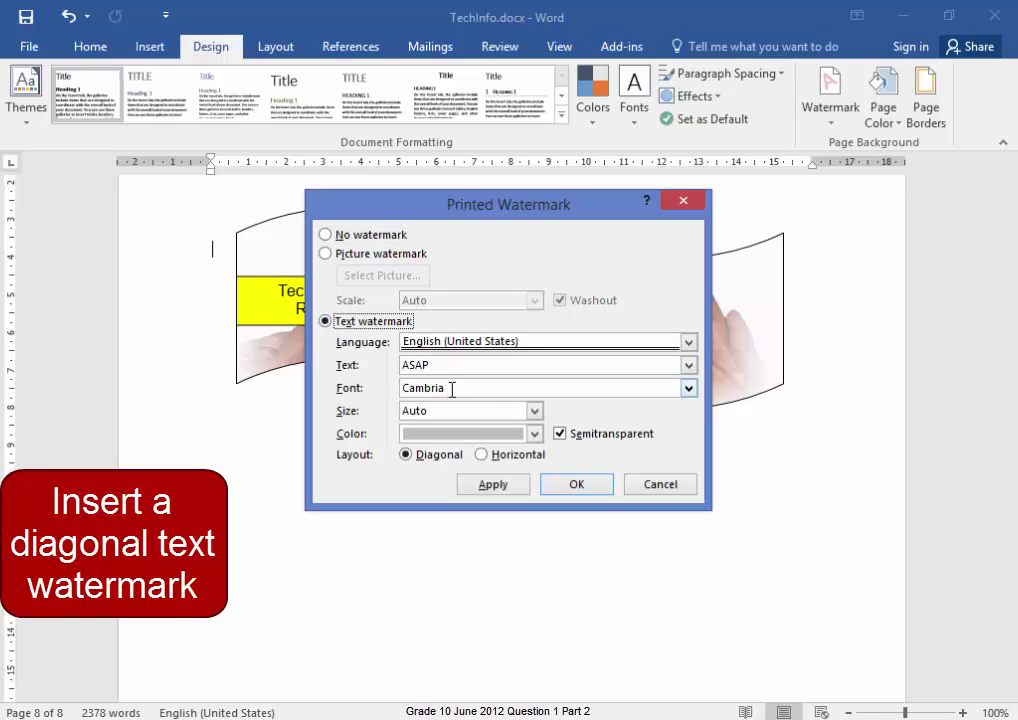
{"action": "left_click_drag", "start_coordinate": [457, 366], "coordinate": [305, 380]}
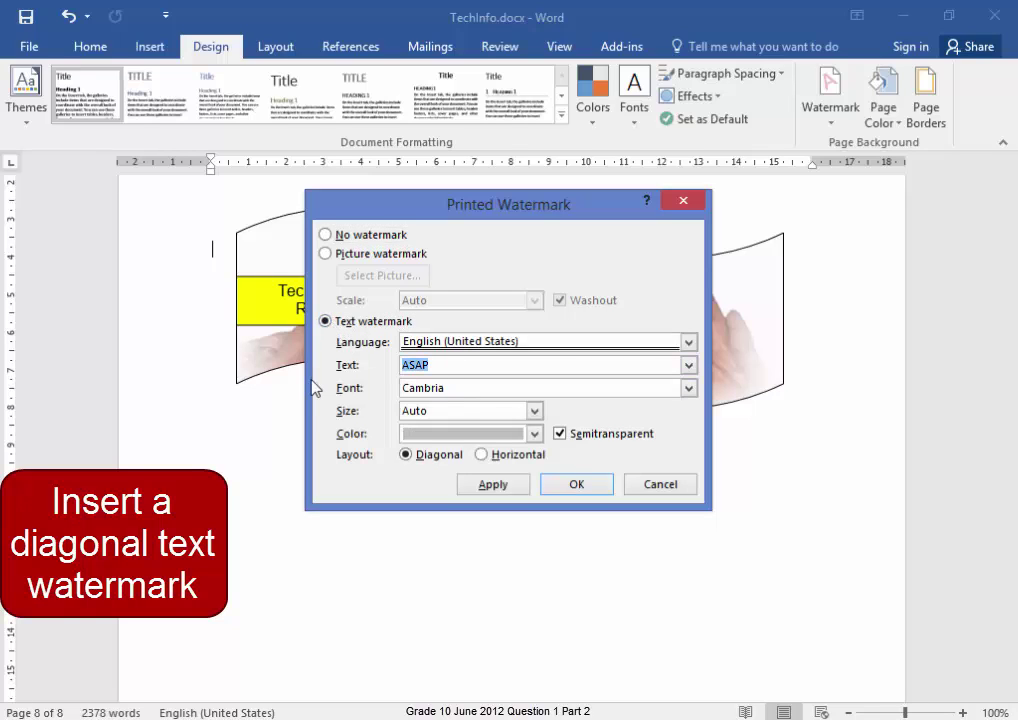
{"action": "type", "text": "Draft 1.0"}
{"action": "left_click", "coordinate": [479, 492]}
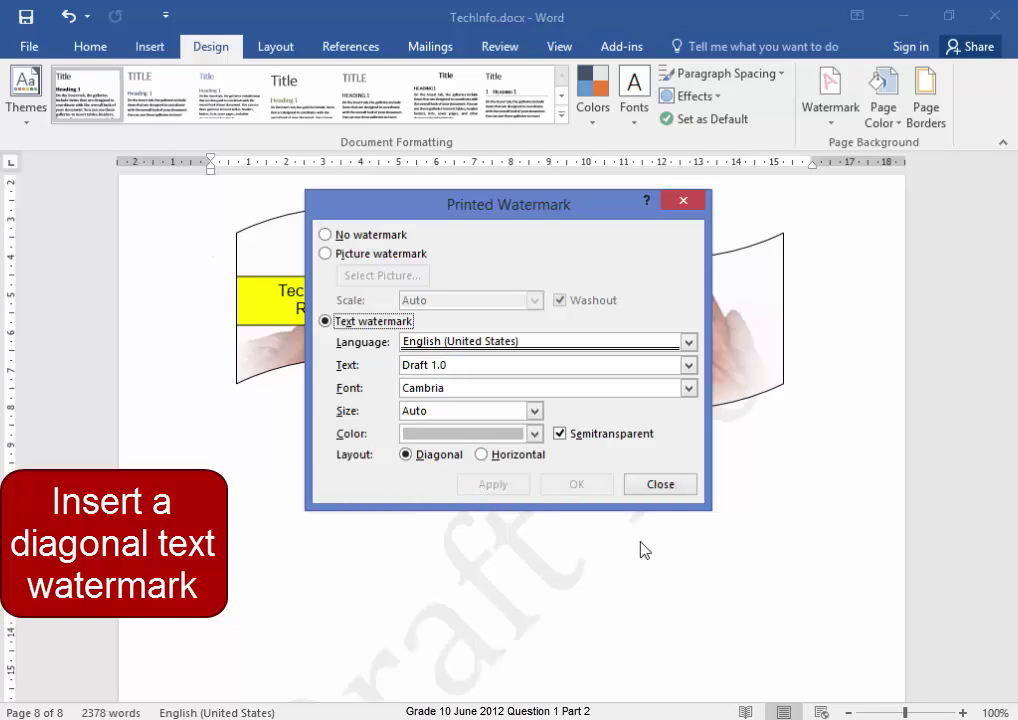
{"action": "left_click", "coordinate": [686, 489]}
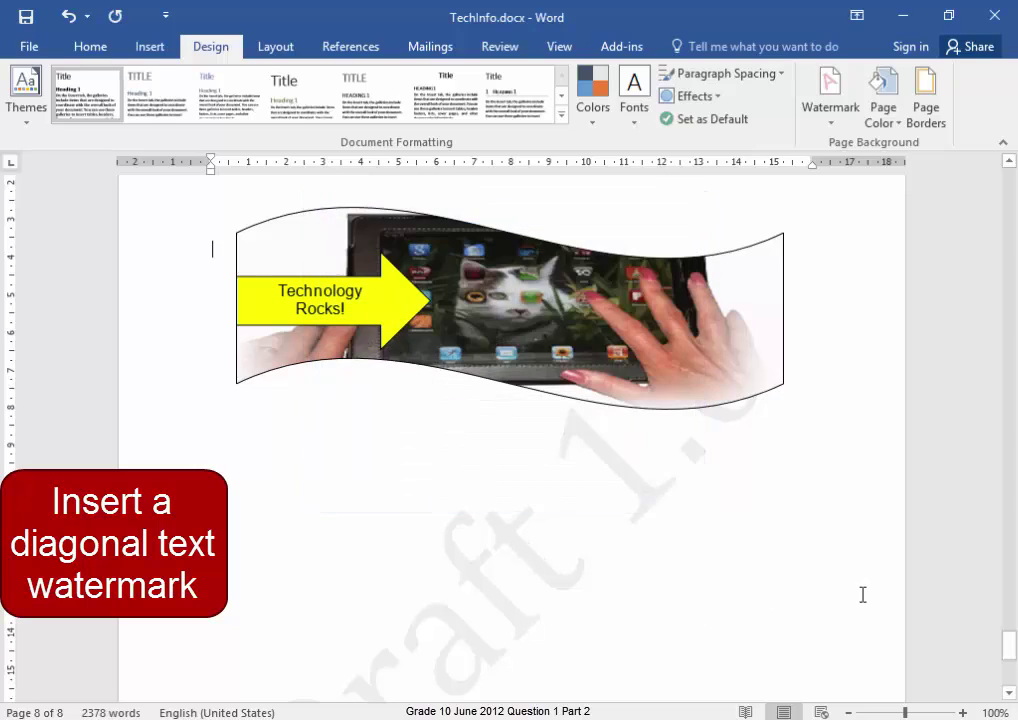
{"action": "scroll", "coordinate": [911, 580], "scroll_direction": "down", "scroll_amount": 3}
{"action": "scroll", "coordinate": [911, 580], "scroll_direction": "up", "scroll_amount": 12}
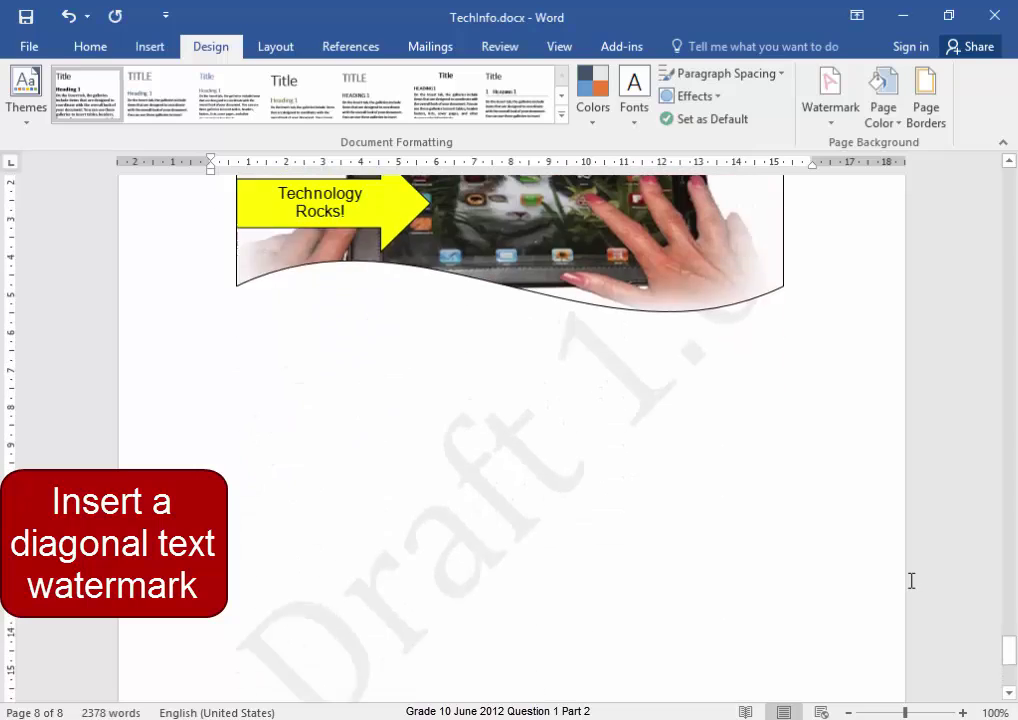
{"action": "scroll", "coordinate": [911, 580], "scroll_direction": "up", "scroll_amount": 2}
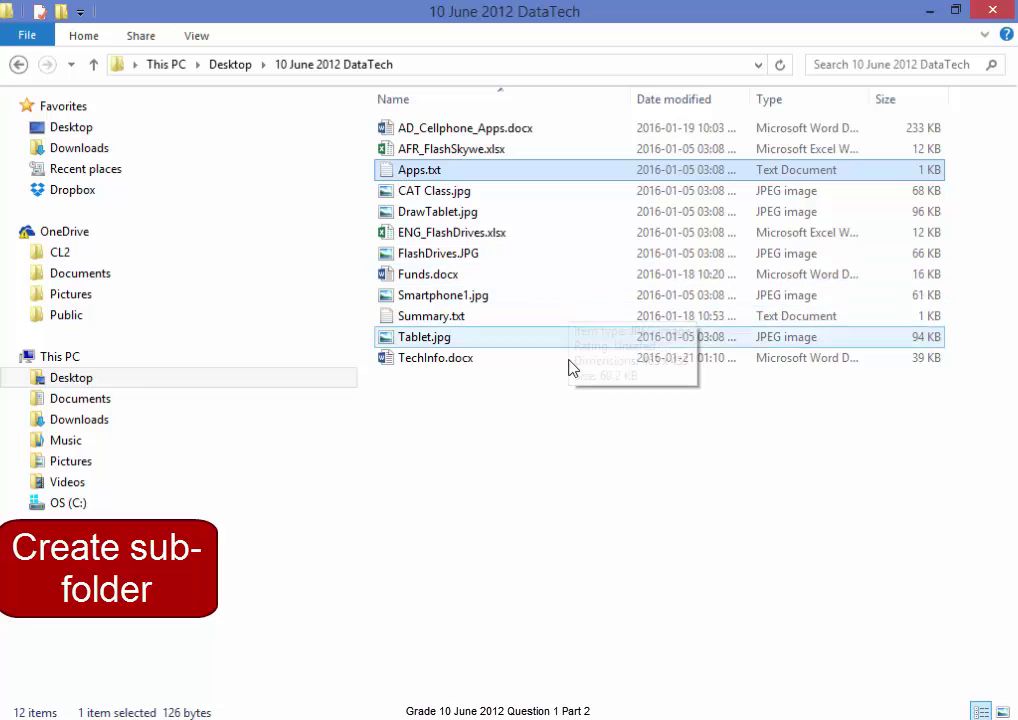
- Create a new folder named 'TechPictures' in the 10 June 2012 DataTech folder
{"action": "right_click", "coordinate": [566, 377]}
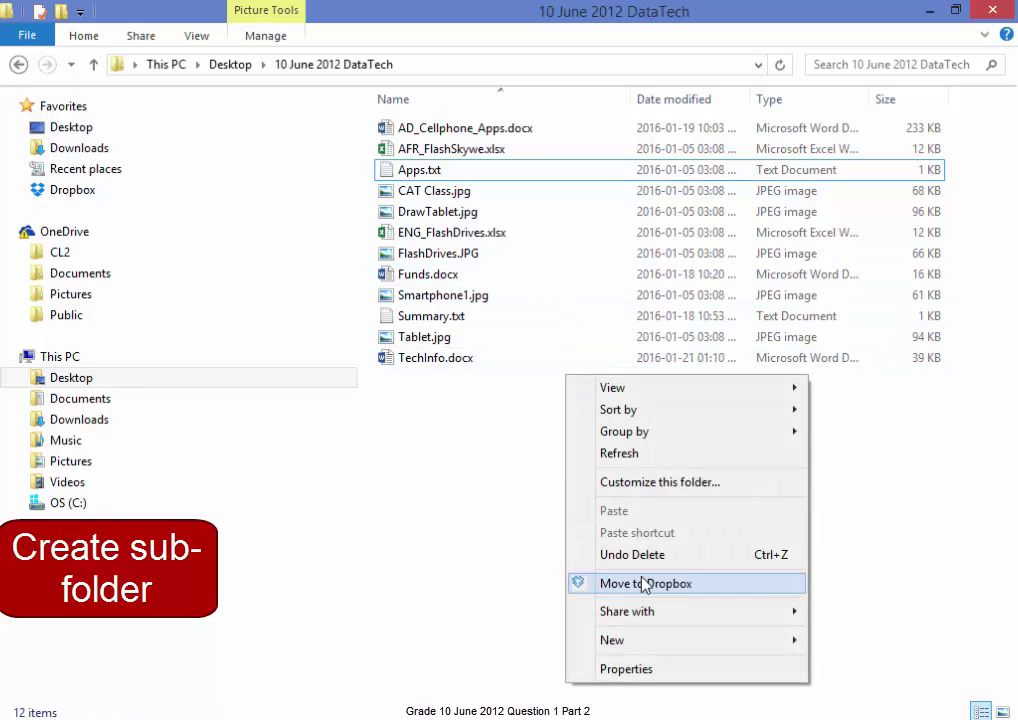
{"action": "mouse_move", "coordinate": [648, 642]}
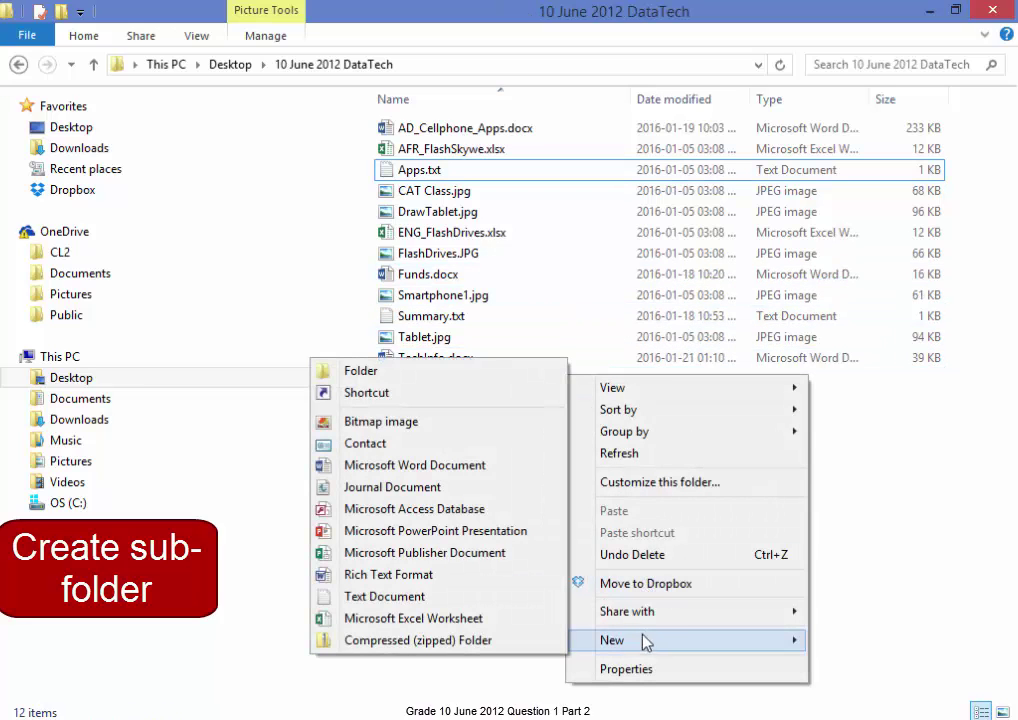
{"action": "left_click", "coordinate": [438, 376]}
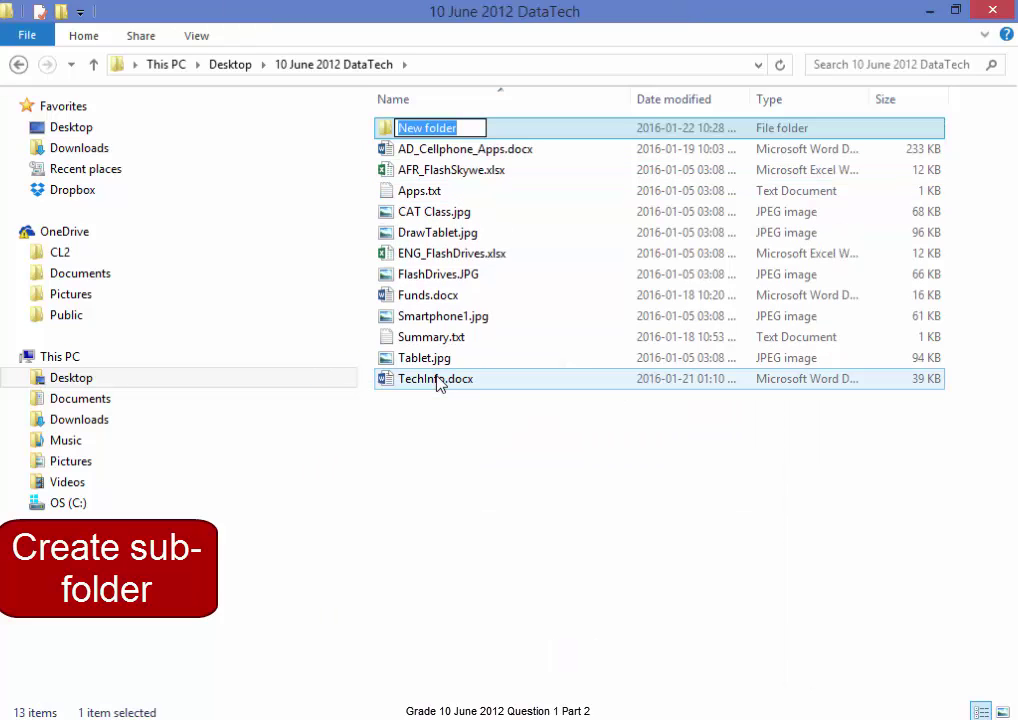
{"action": "type", "text": "Tech"}
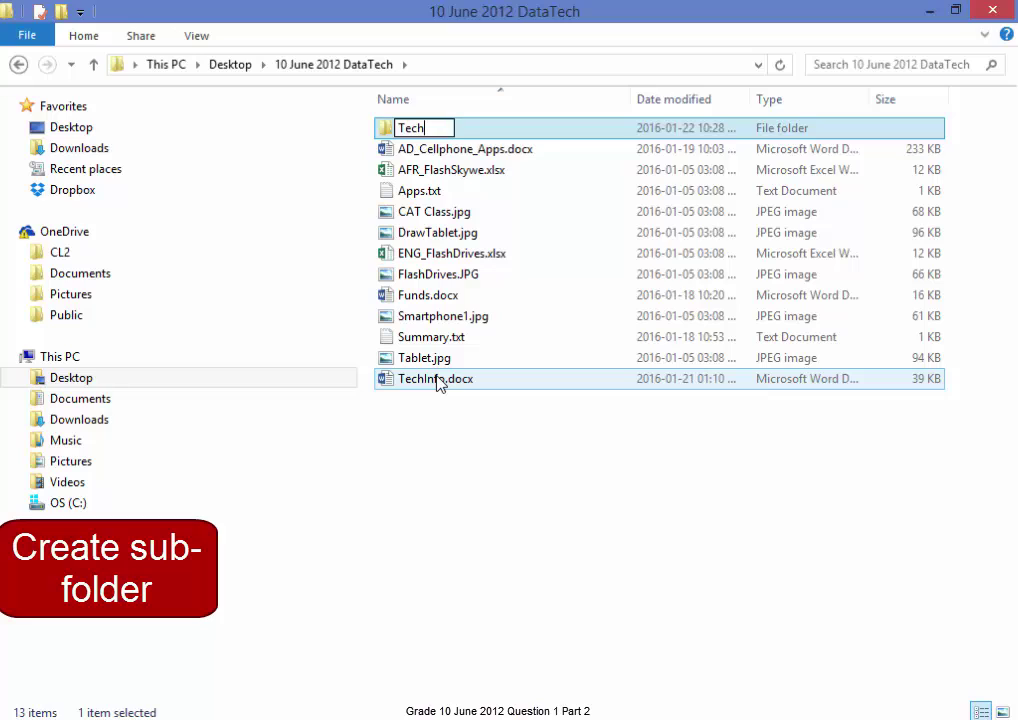
{"action": "type", "text": "Pictures"}
{"action": "key", "text": "Return"}
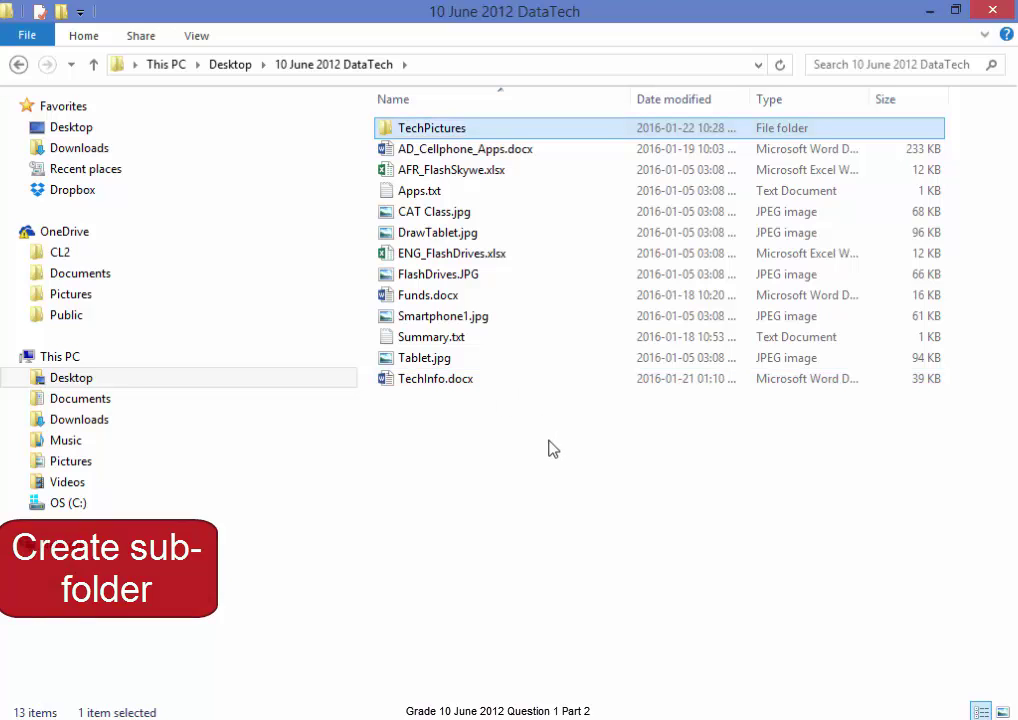
- Move CAT Class, DrawTablet, FlashDrives, Smartphone1 and Tablet images into TechPictures
{"action": "left_click", "coordinate": [441, 216]}
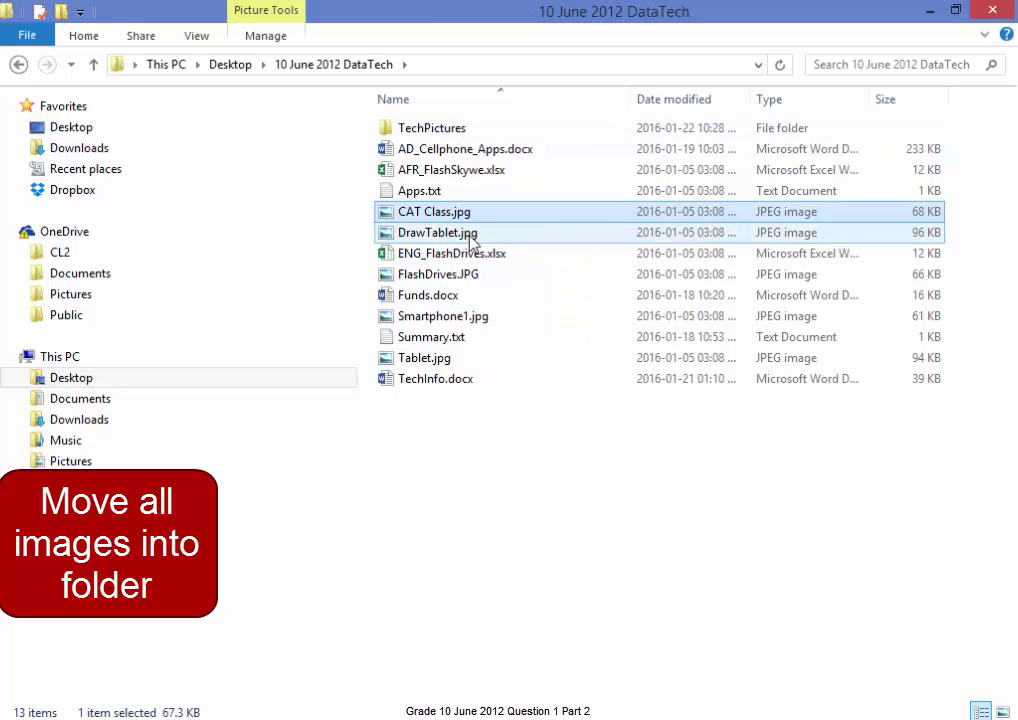
{"action": "left_click", "coordinate": [470, 236], "text": "ctrl"}
{"action": "left_click", "coordinate": [468, 276], "text": "ctrl"}
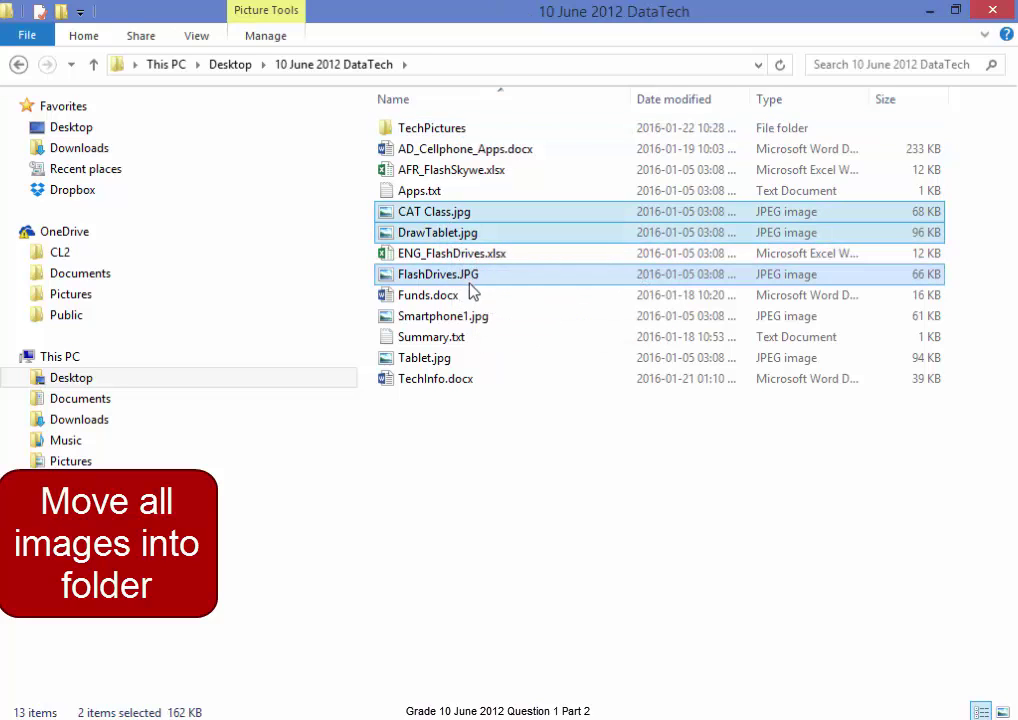
{"action": "left_click", "coordinate": [471, 320], "text": "ctrl"}
{"action": "left_click", "coordinate": [448, 362], "text": "ctrl"}
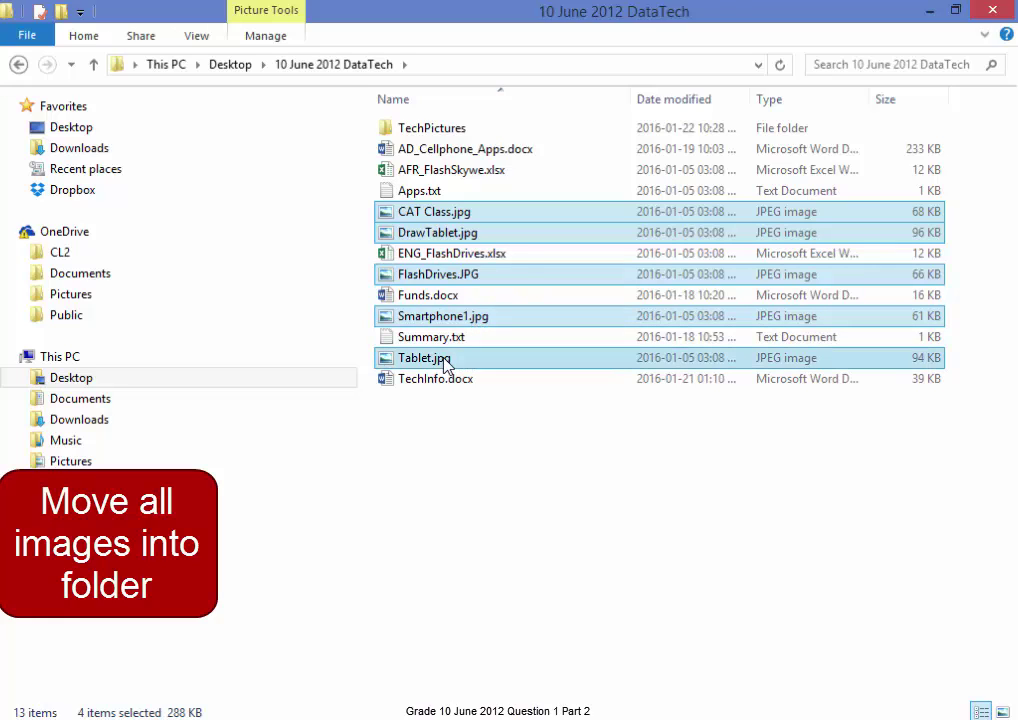
{"action": "left_click_drag", "start_coordinate": [516, 207], "coordinate": [511, 133]}
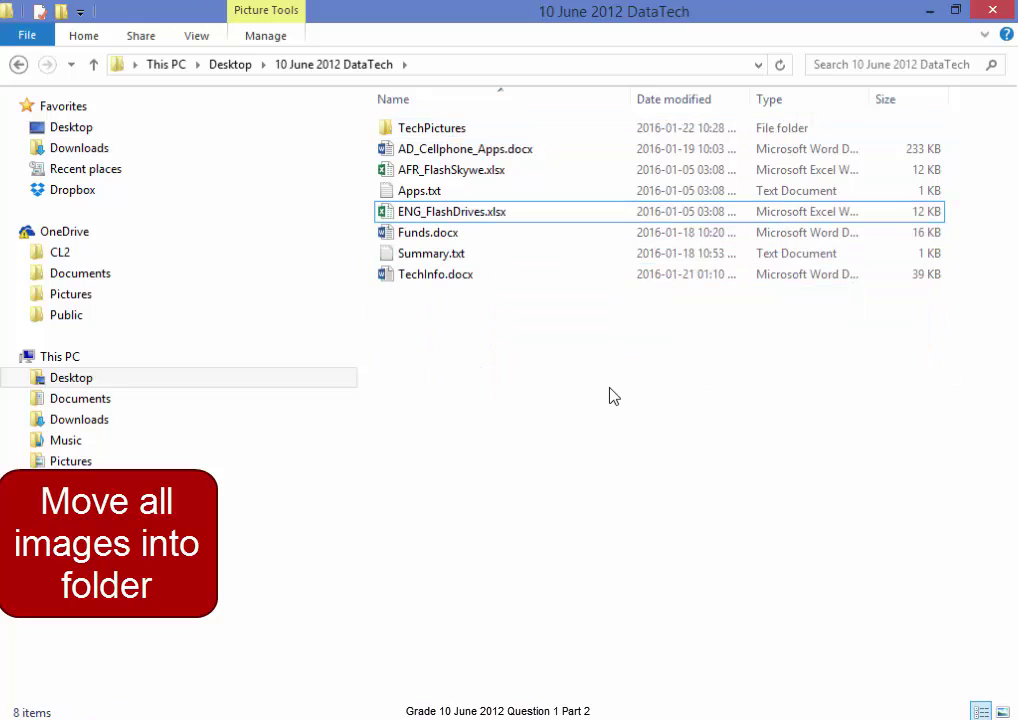